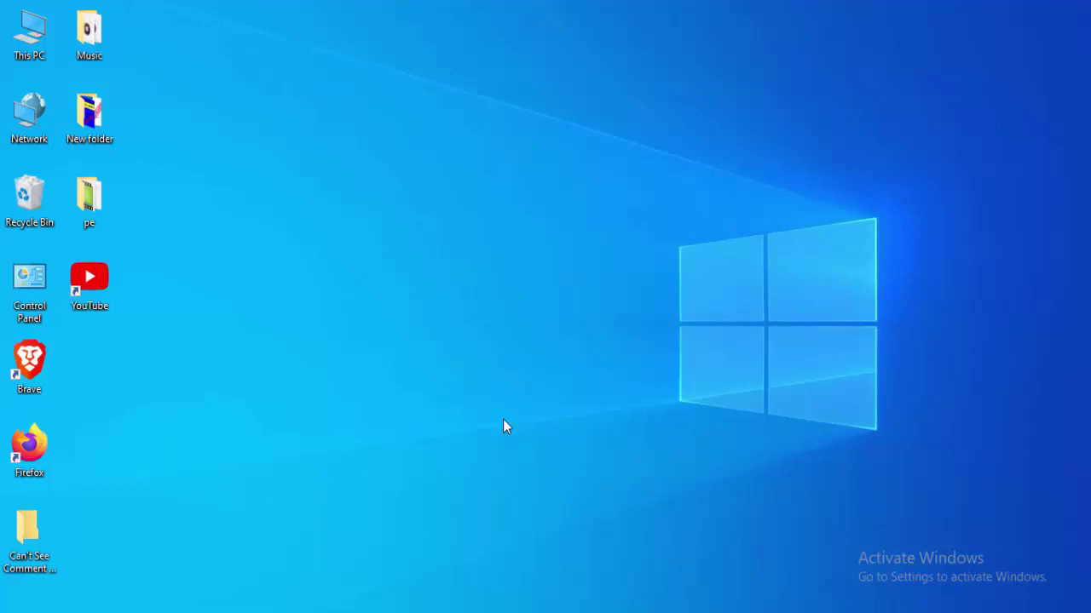
Open Task Manager from the taskbar and restart the Windows Explorer process
right_click(821, 610)
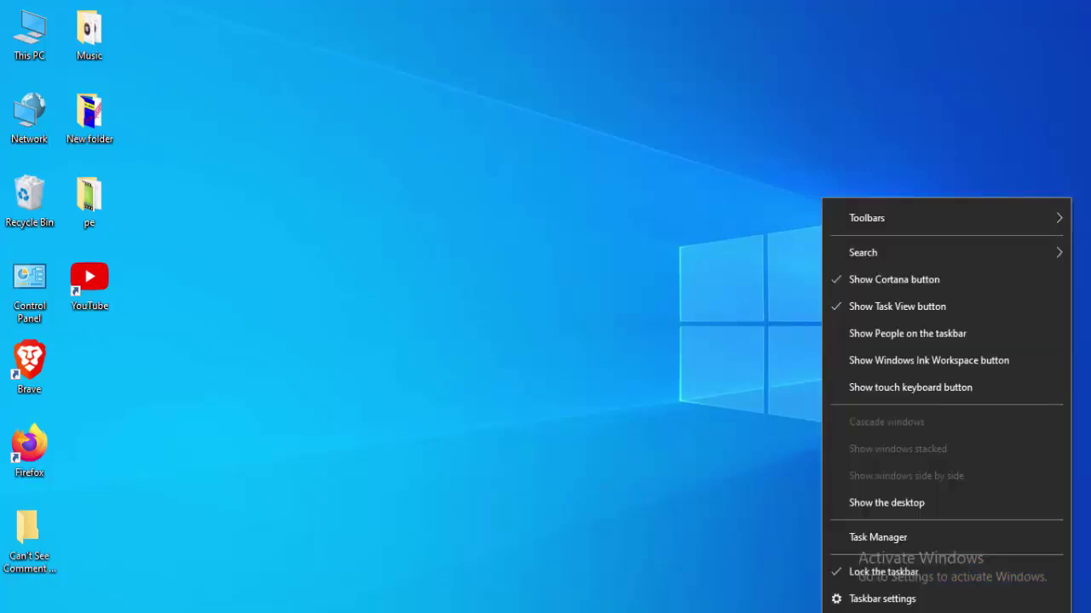
click(858, 542)
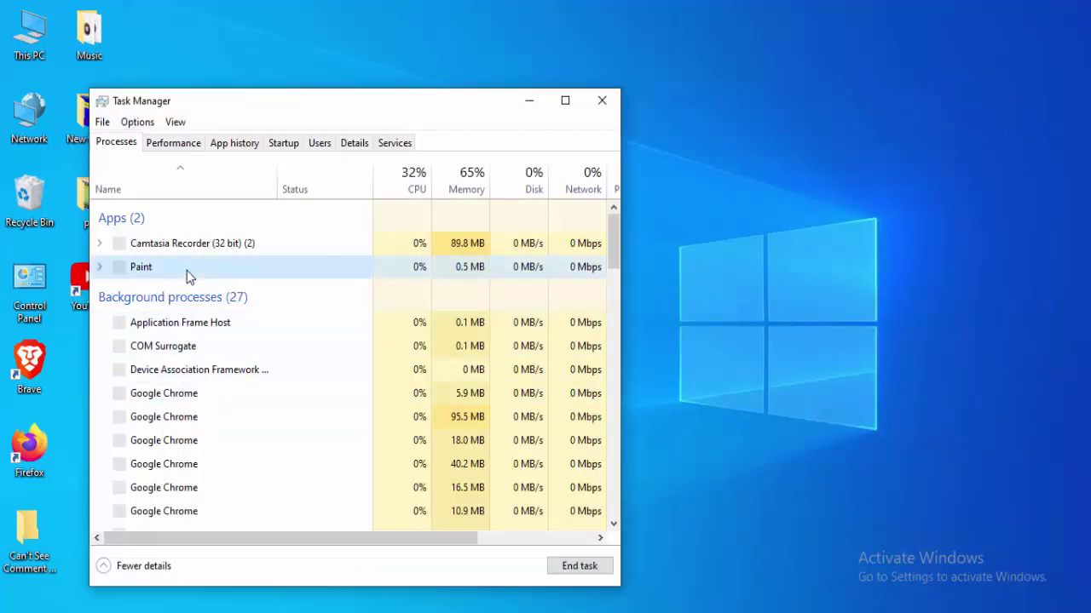
text(windows)
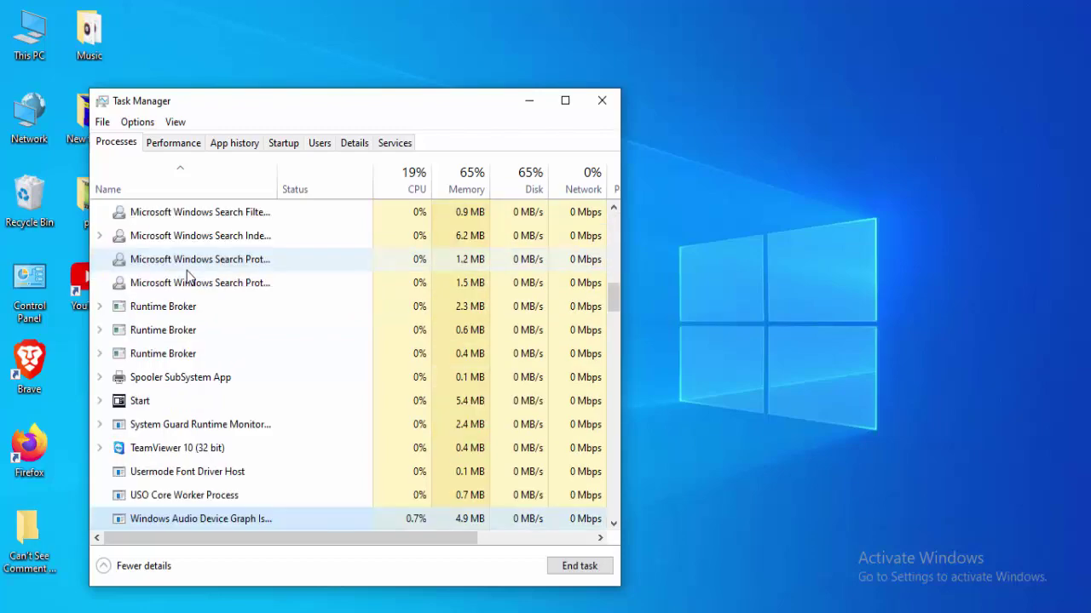
text( explorer)
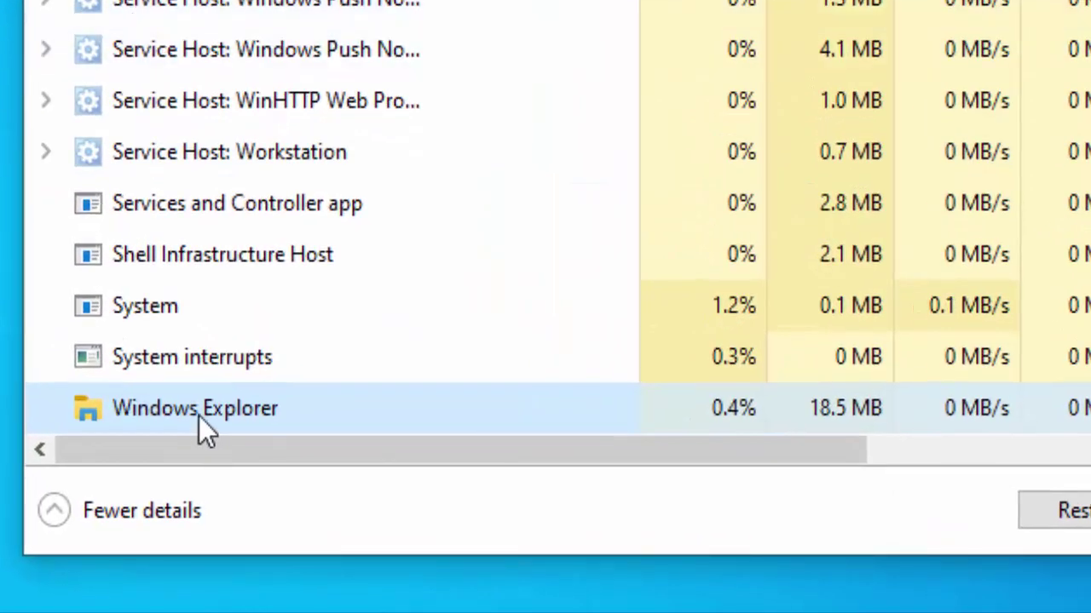
right_click(199, 416)
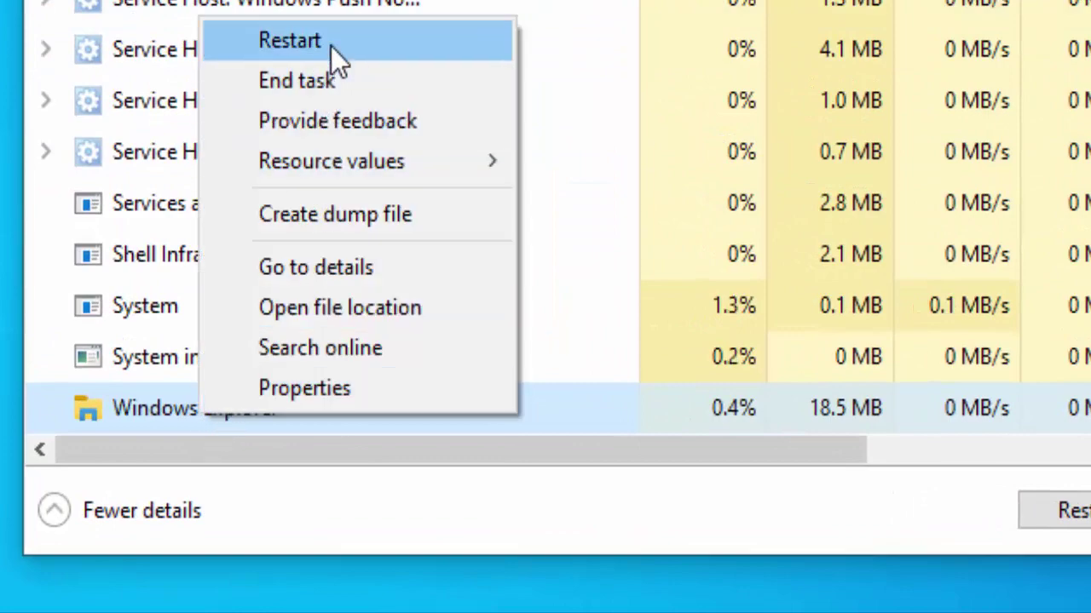
click(331, 43)
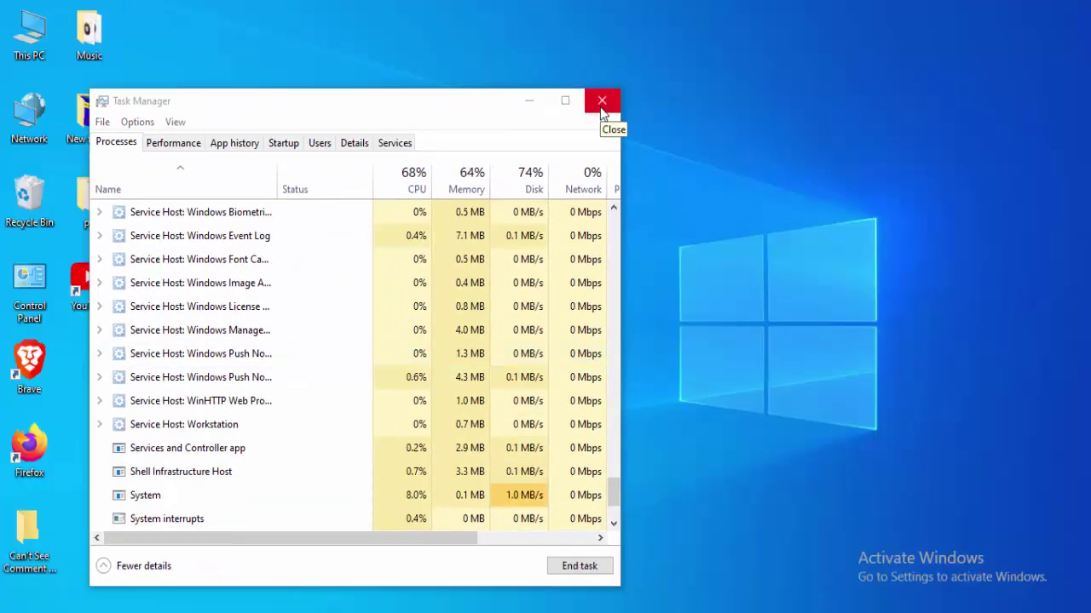
Close Task Manager and launch Command Prompt as administrator from a Start search for 'comma'
click(601, 103)
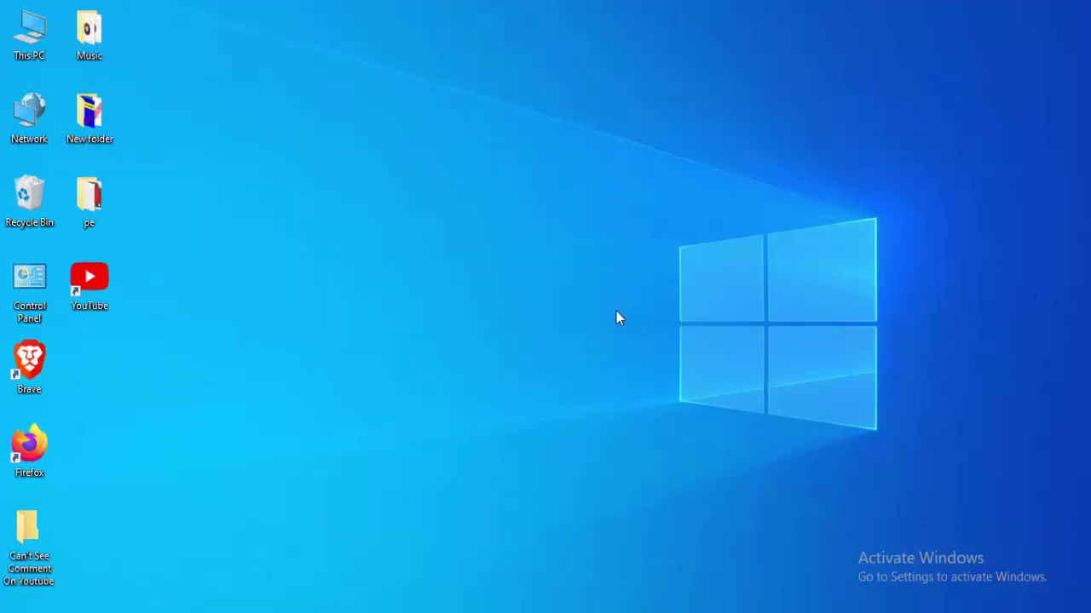
key(super)
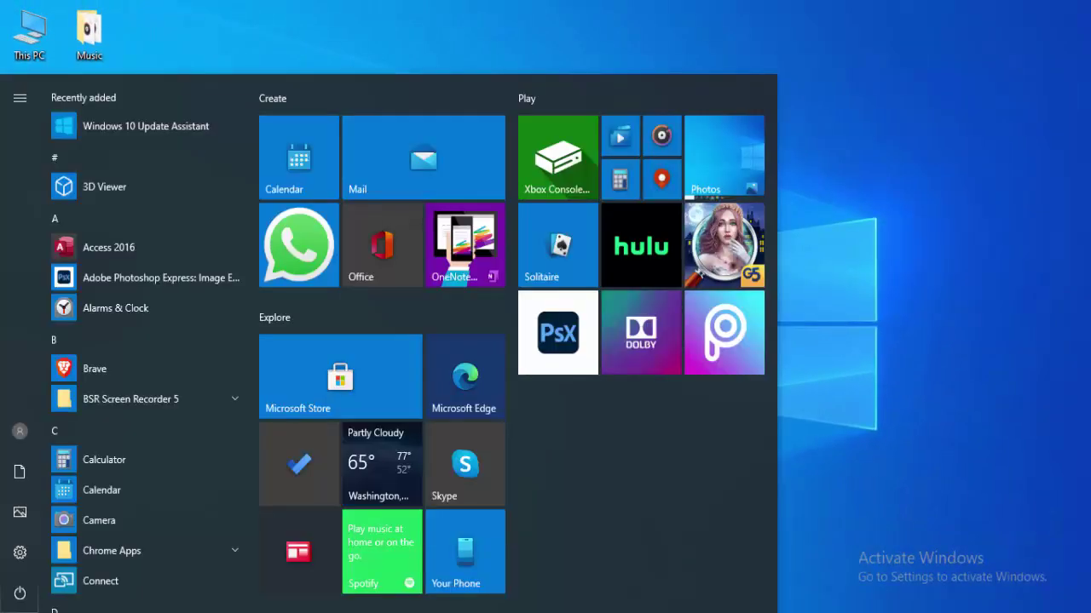
key(super)
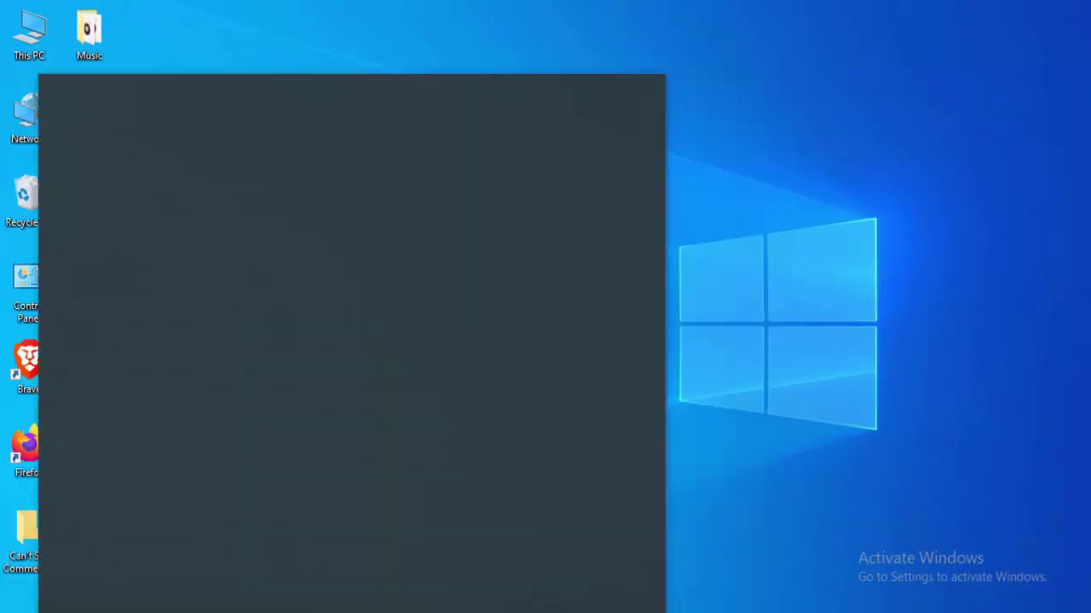
text(comma)
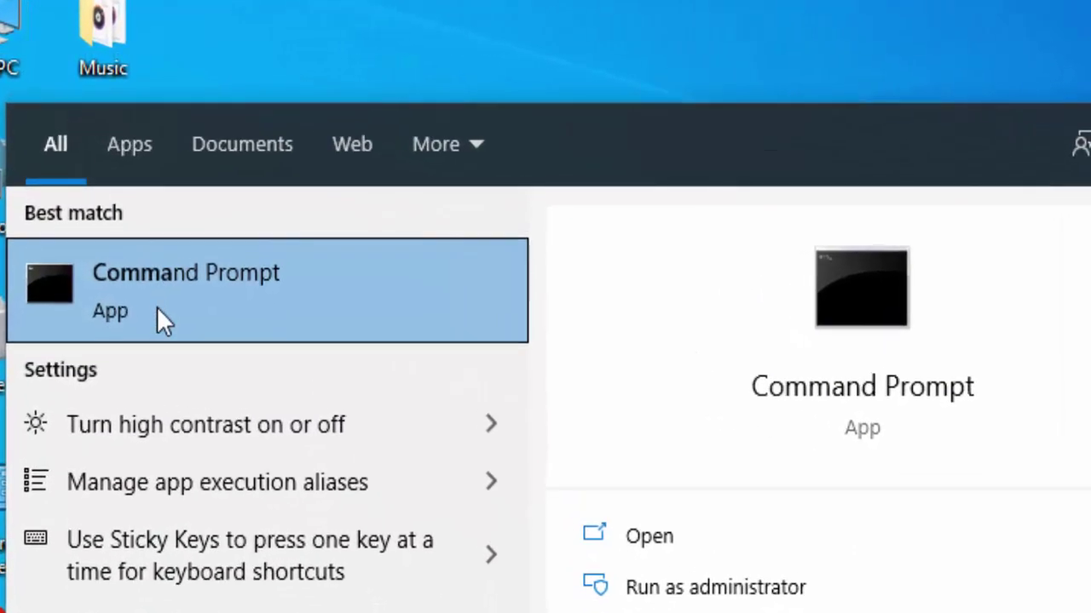
right_click(157, 308)
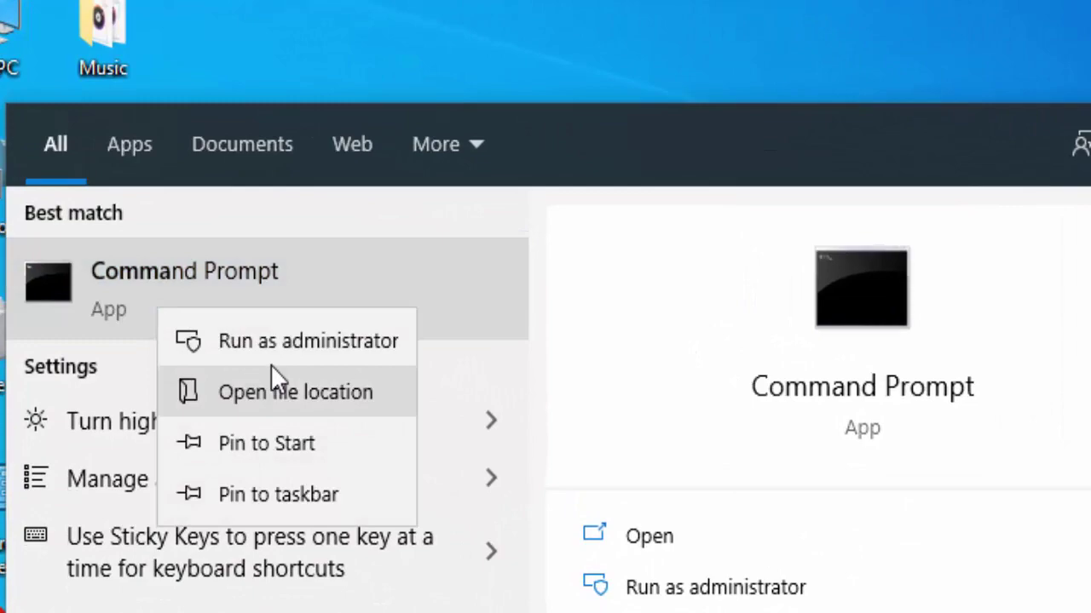
click(294, 342)
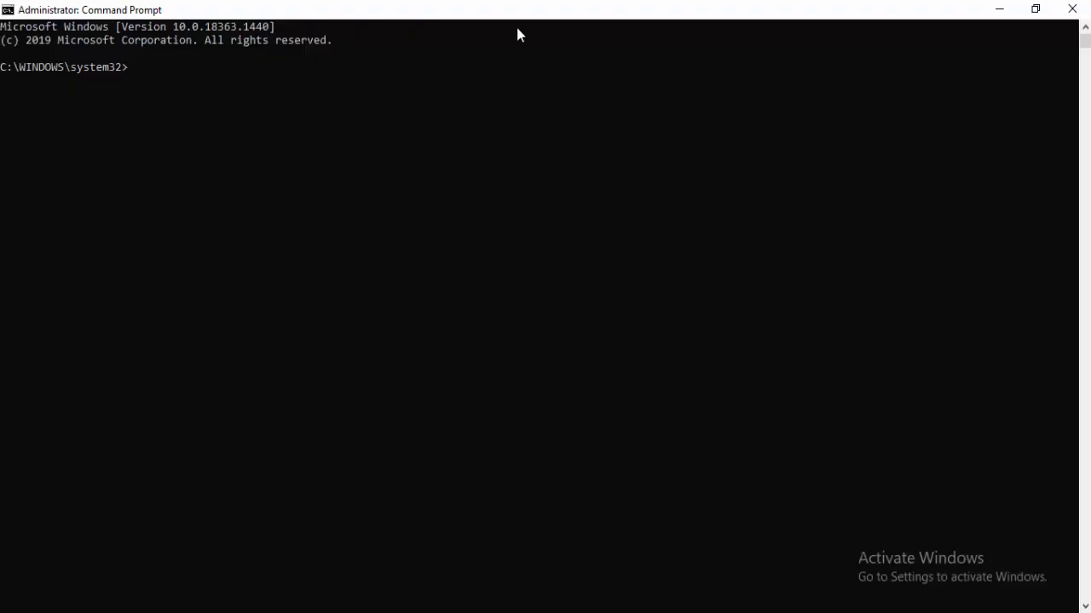
Run ipconfig /release, ipconfig /flushdns and ipconfig /renew in turn
text(ipconfig)
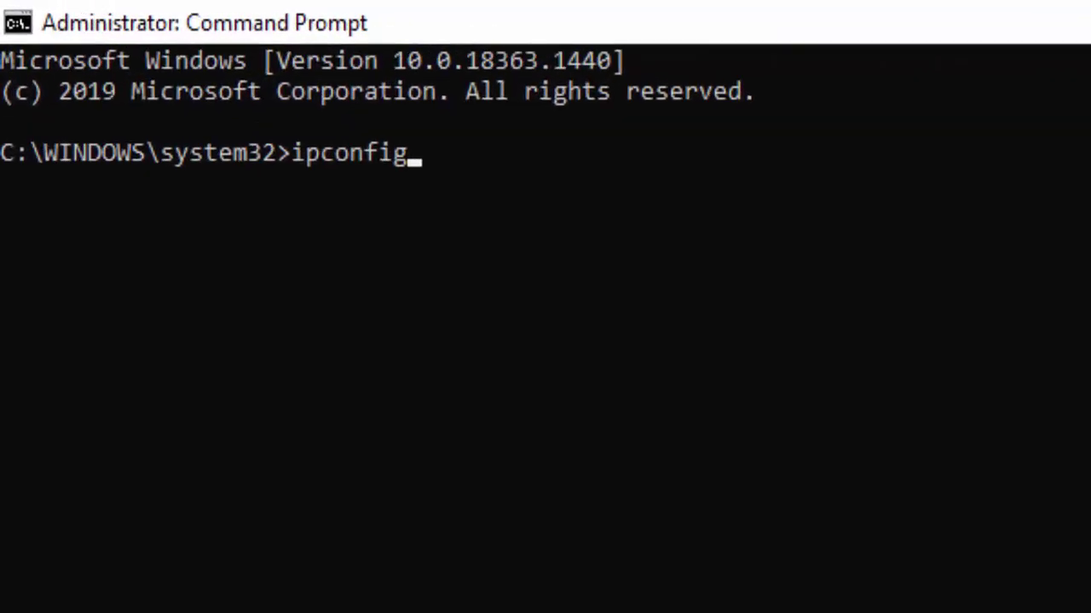
text( /releas)
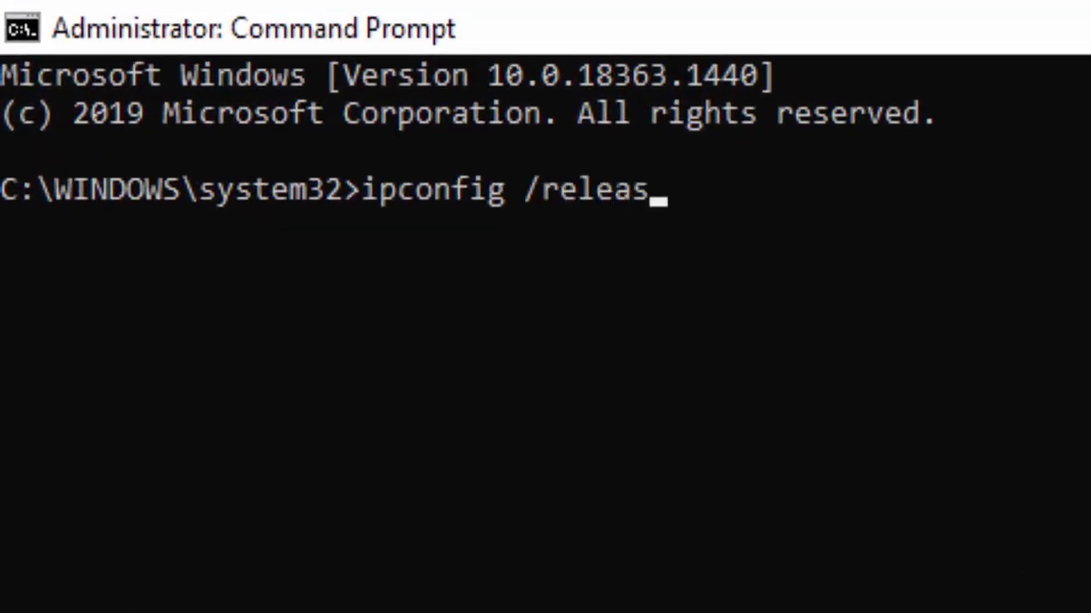
text(e)
key(Return)
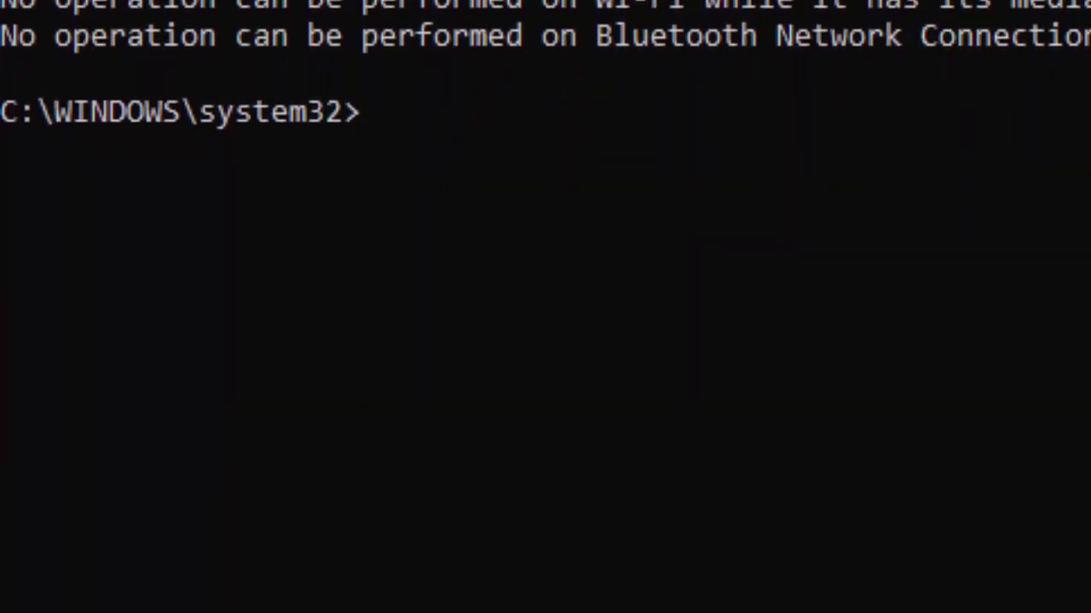
text(ipconfig)
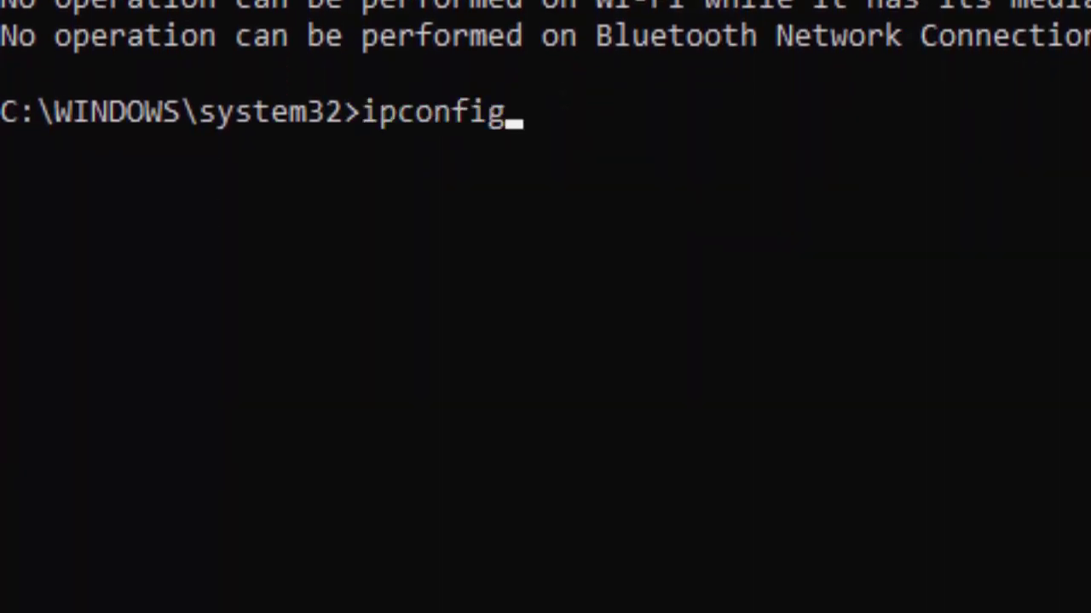
text( /f)
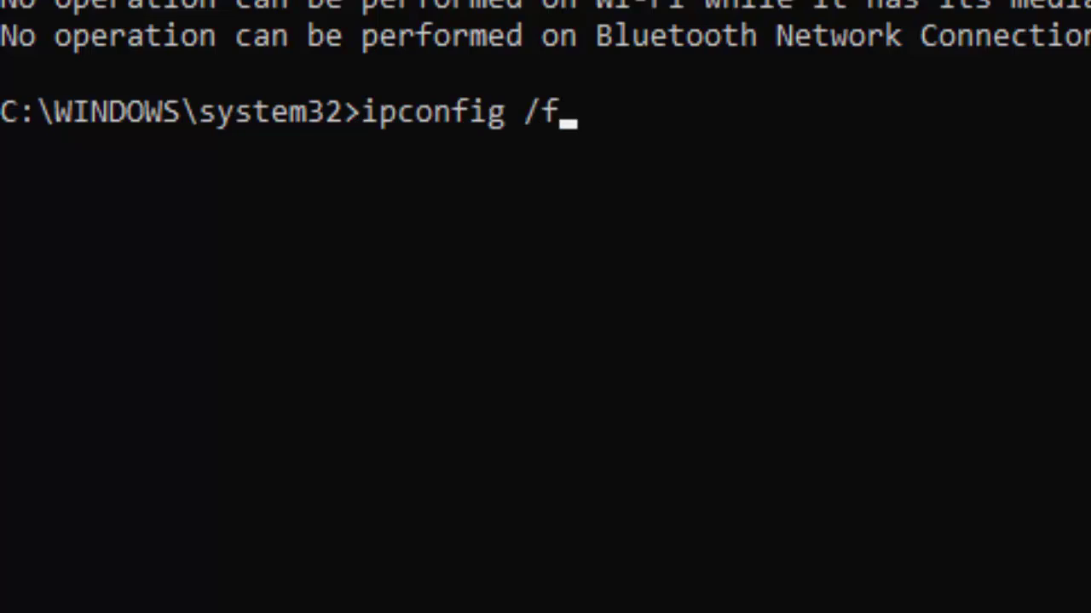
text(lushdns)
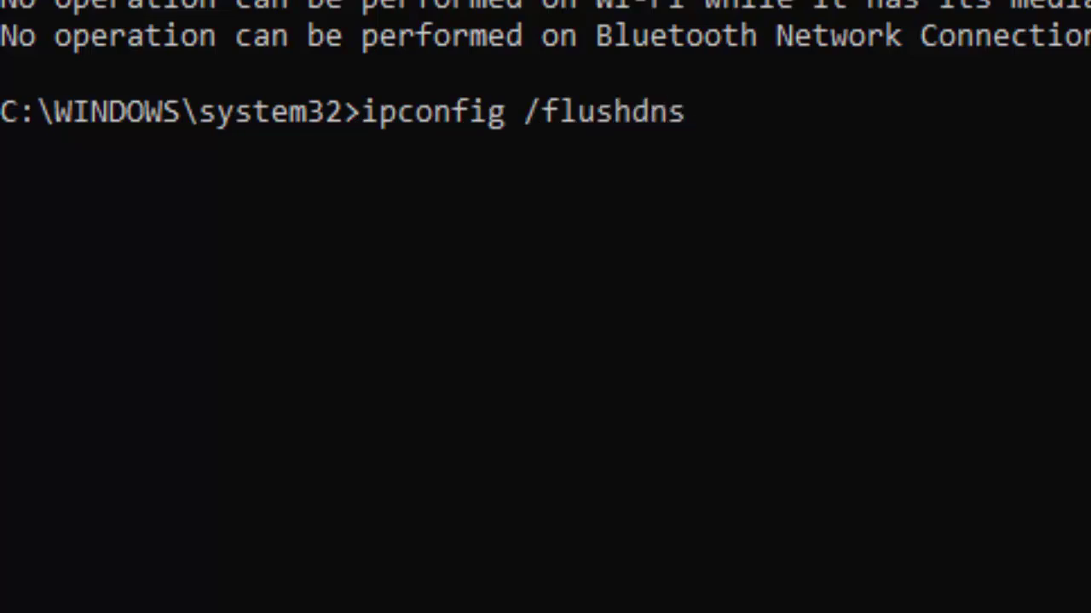
key(Return)
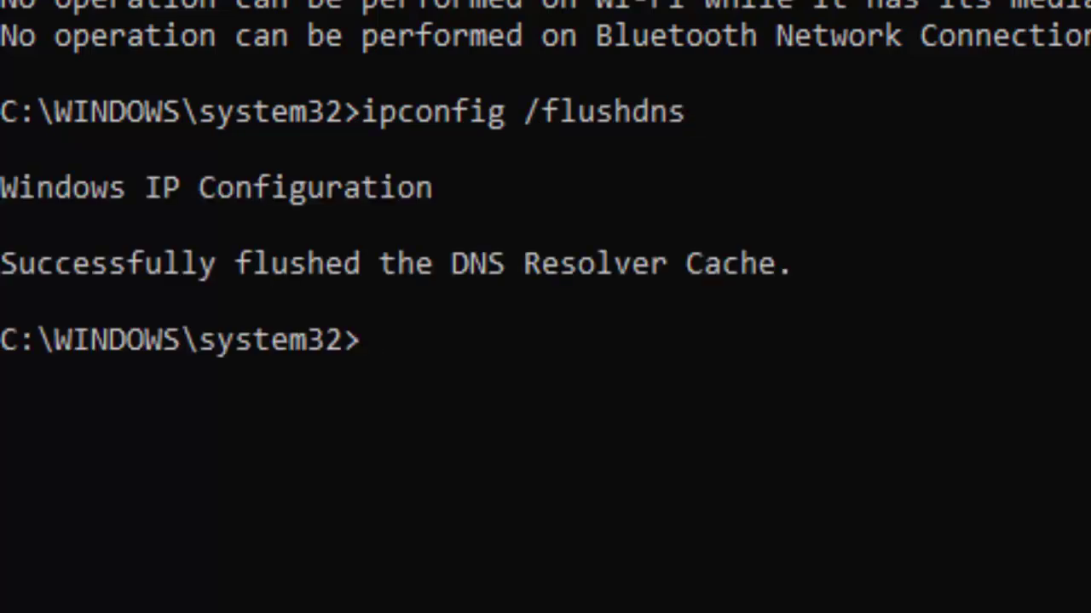
text(ipconfig )
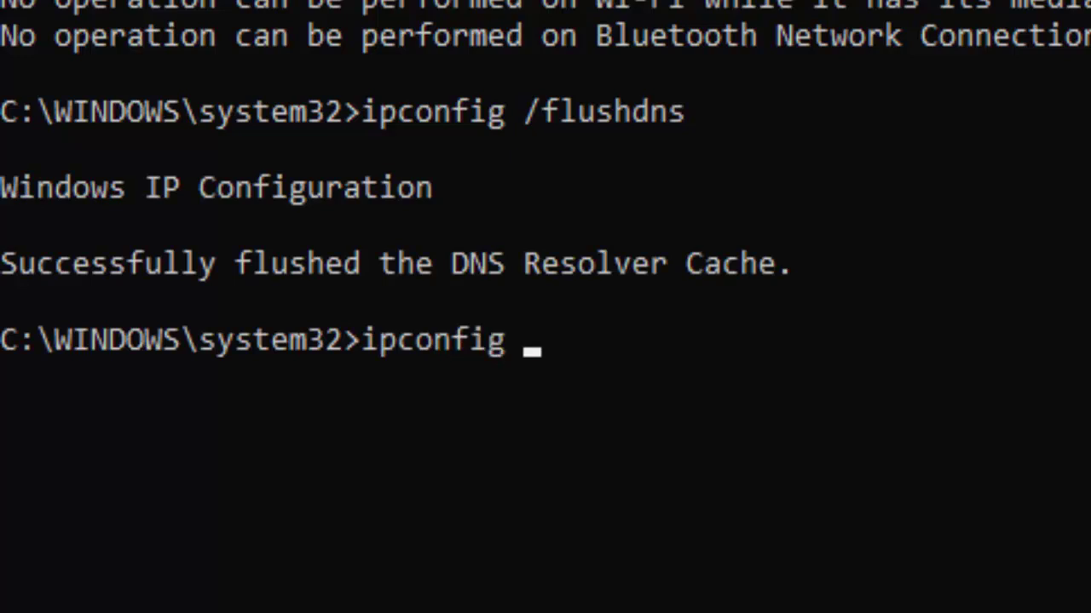
text(/renew)
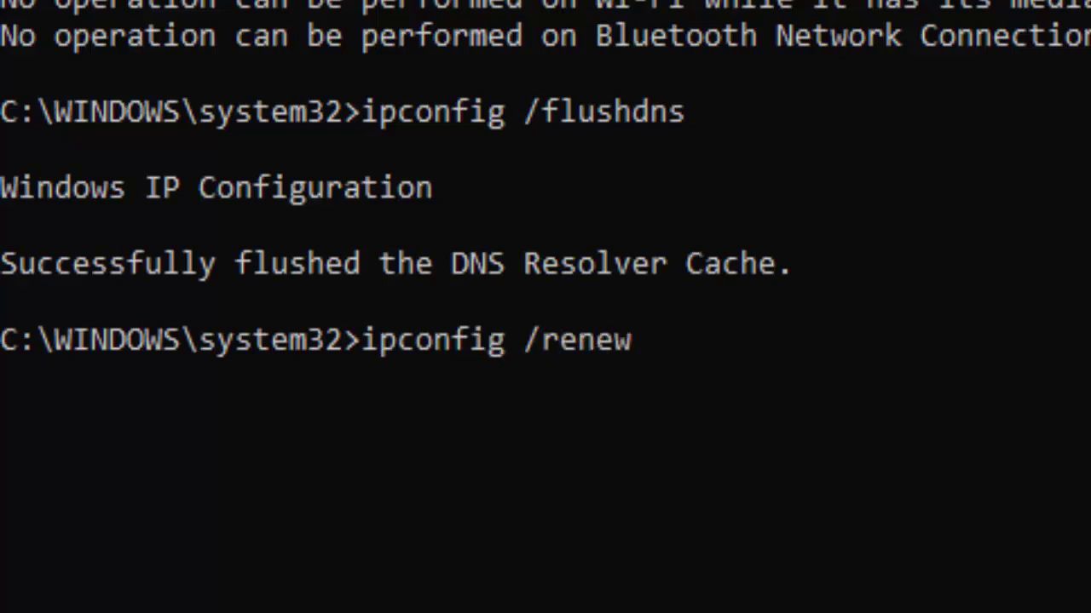
key(Return)
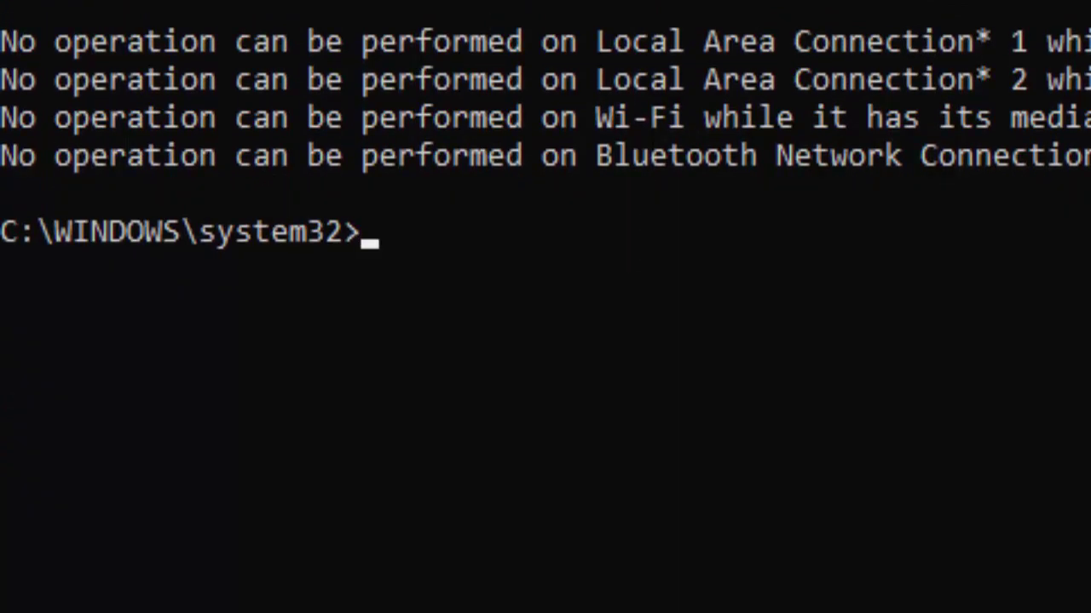
Run netsh int ip reset and netsh winsock reset, then enter sfc /scannow at the prompt
text(netsh )
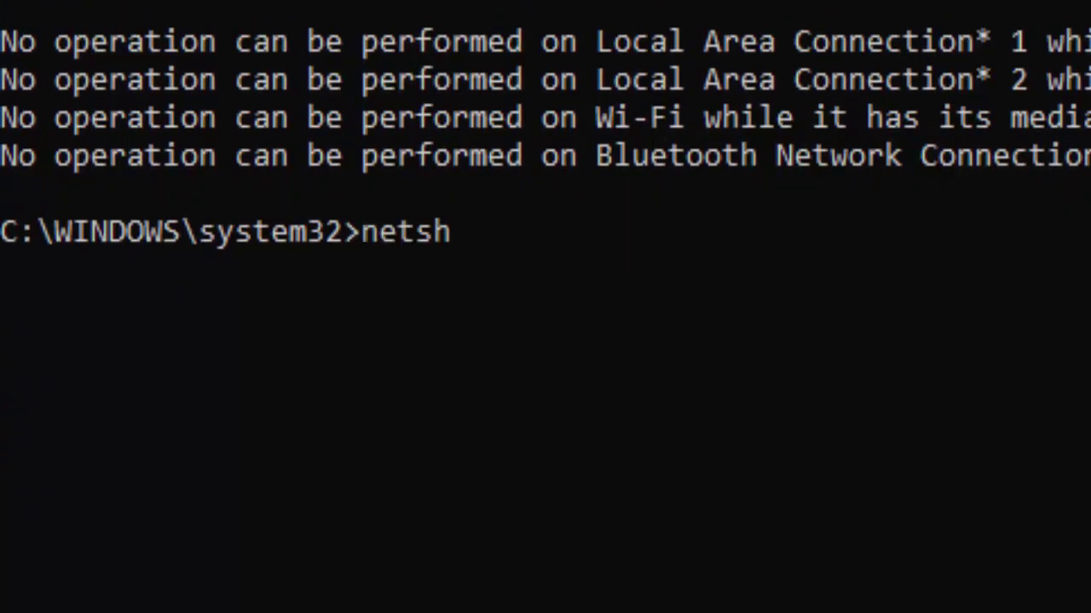
text(int ip )
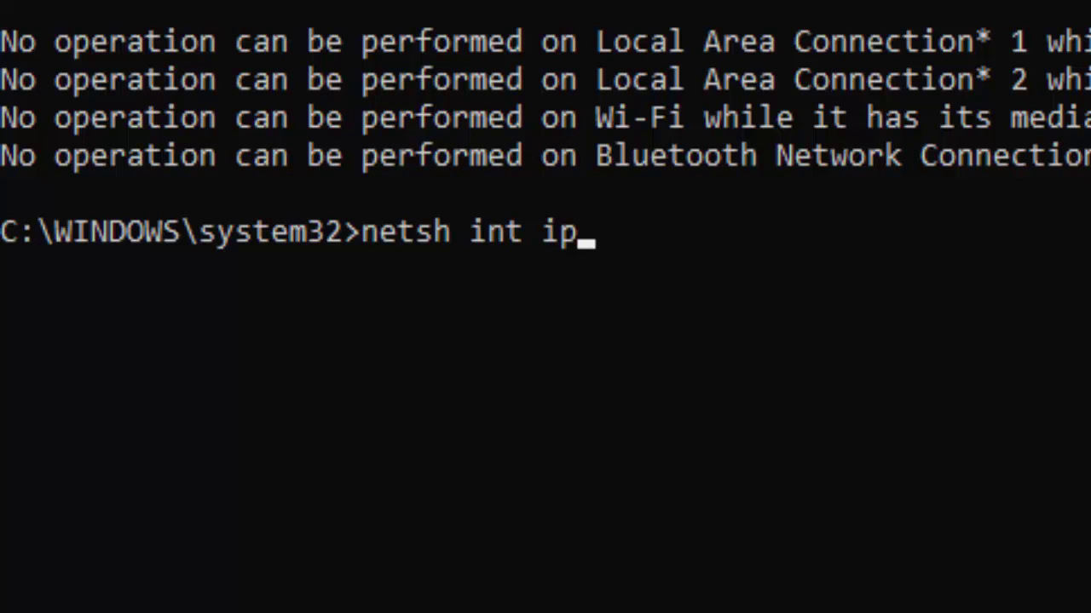
text(rese)
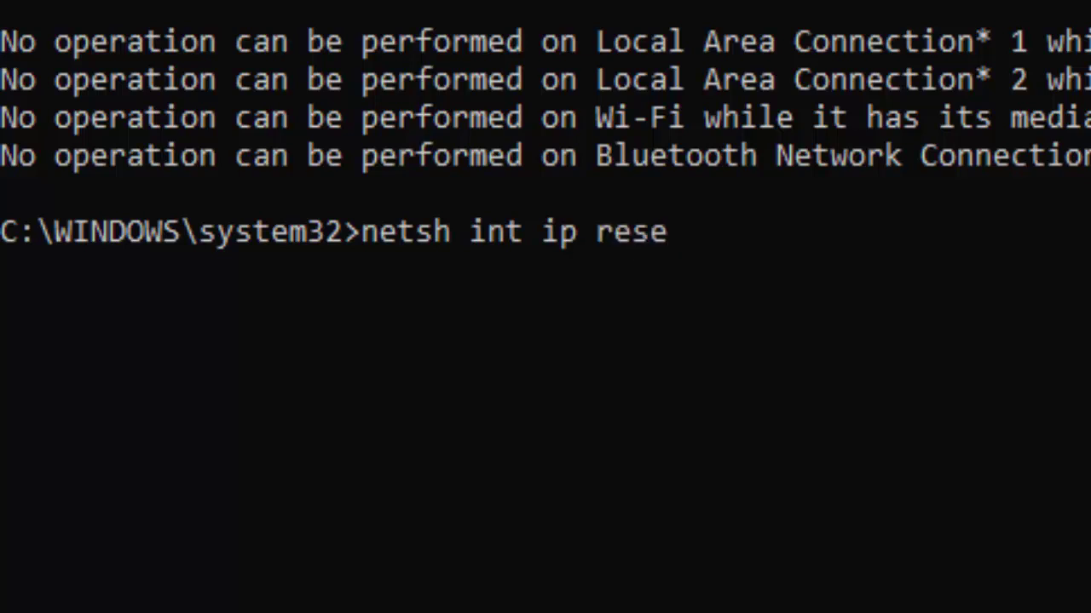
text(t)
key(Return)
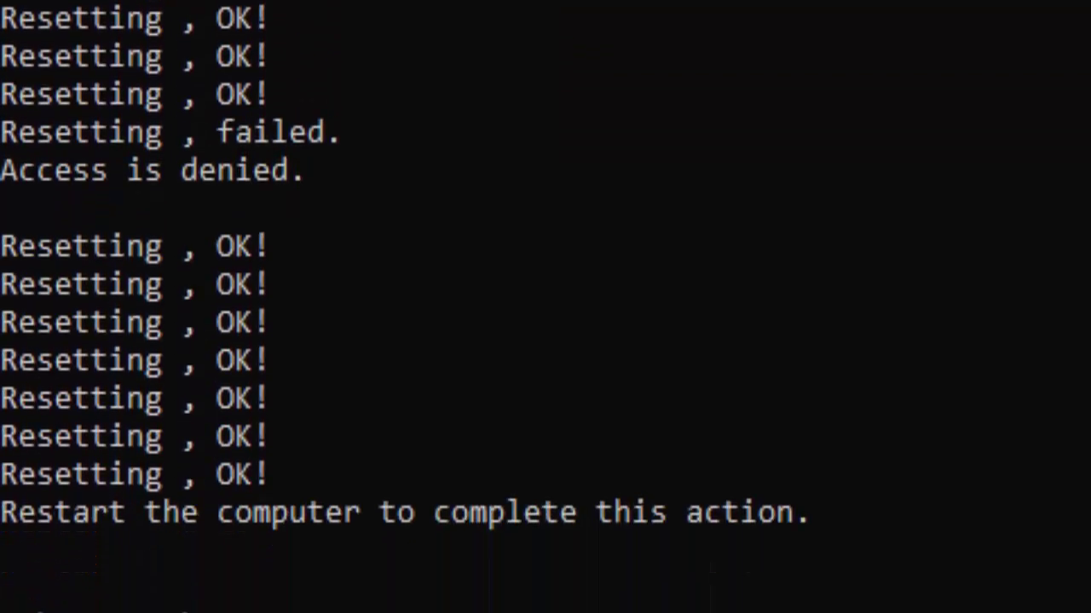
text(netsh )
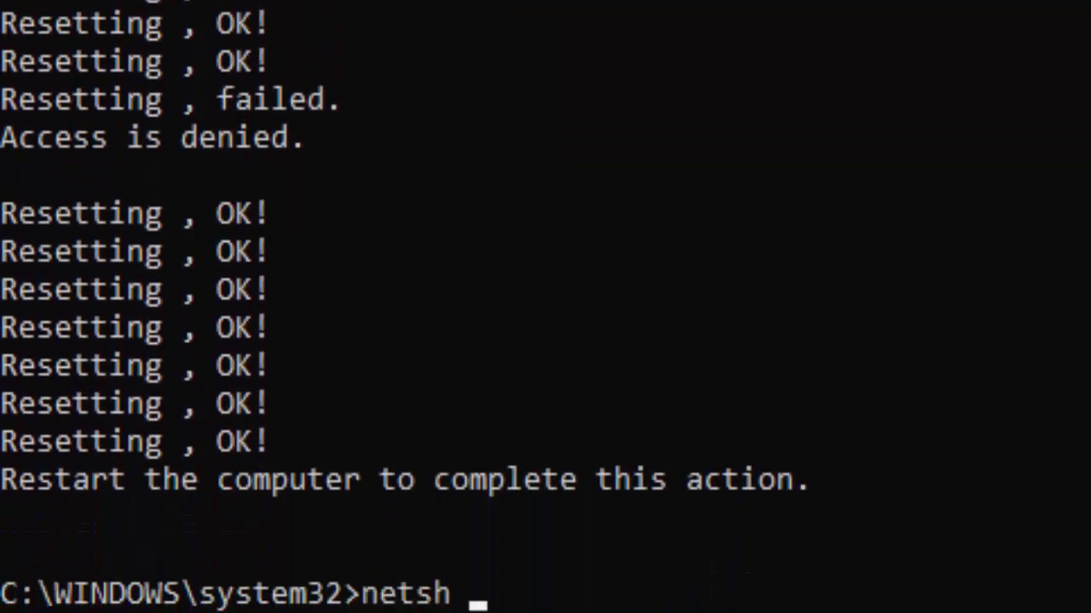
text(win)
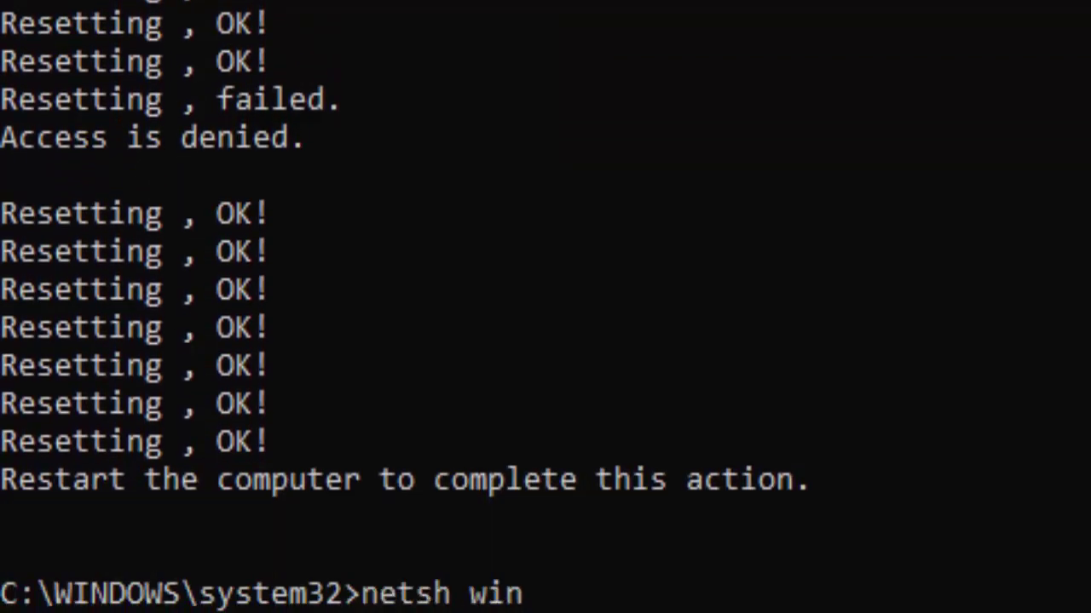
text(sock reset)
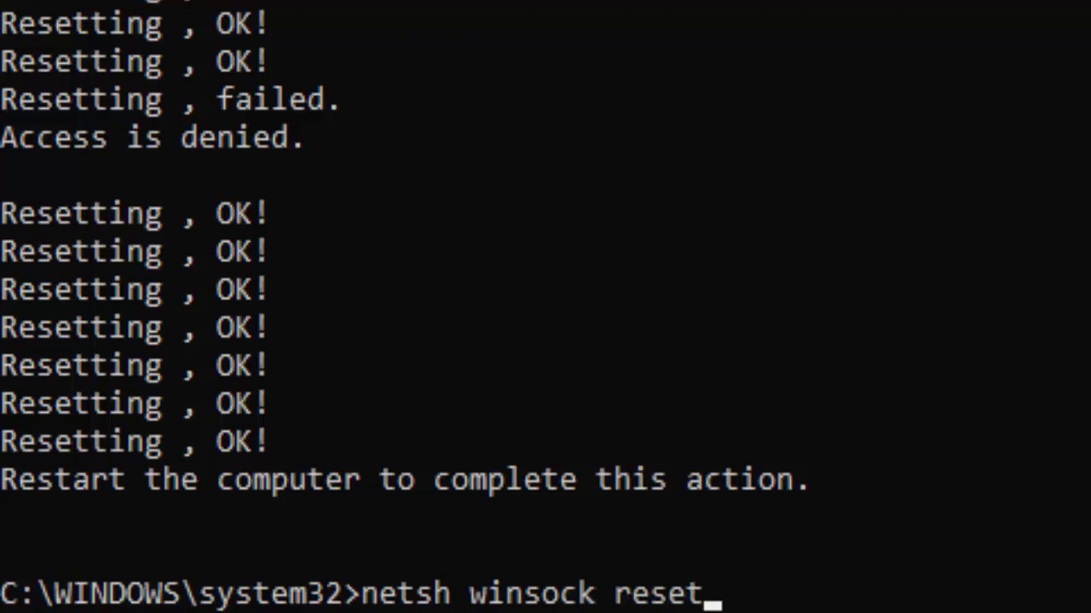
key(Return)
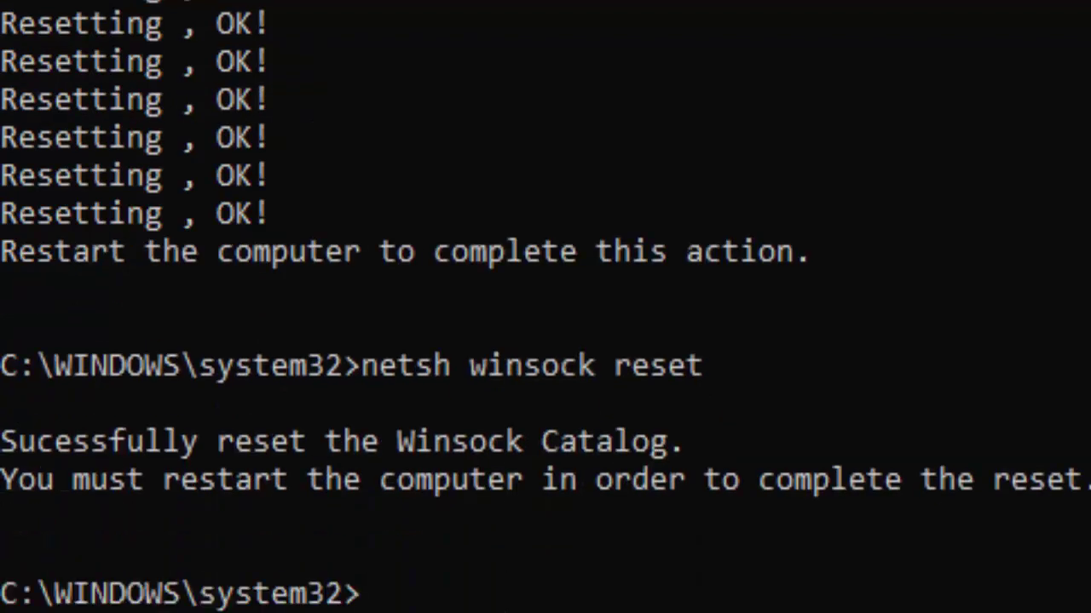
text(sfc)
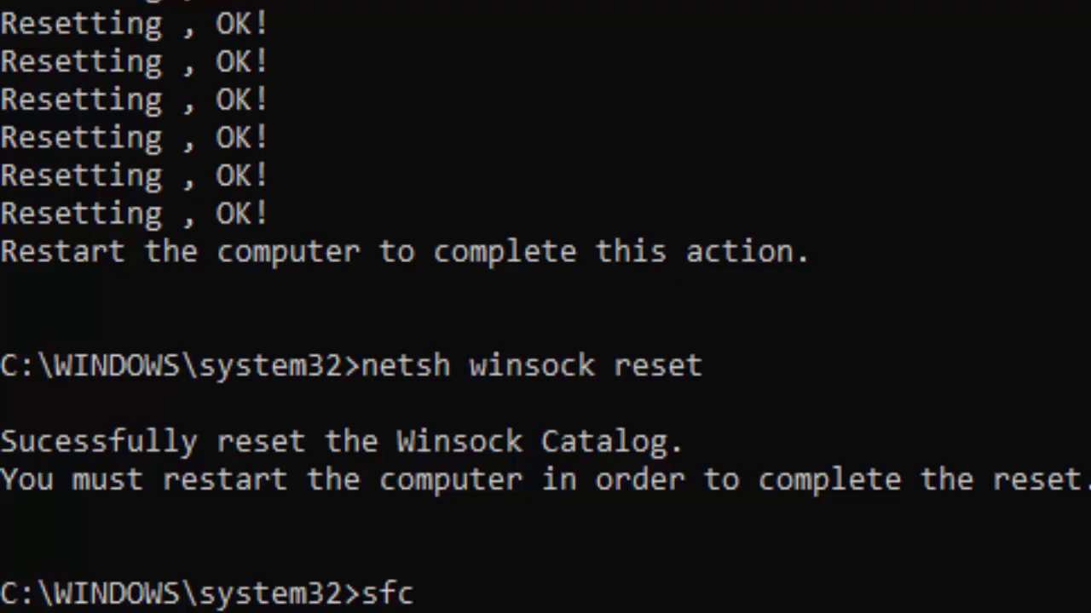
text( s)
key(BackSpace)
text(/)
text(scannow)
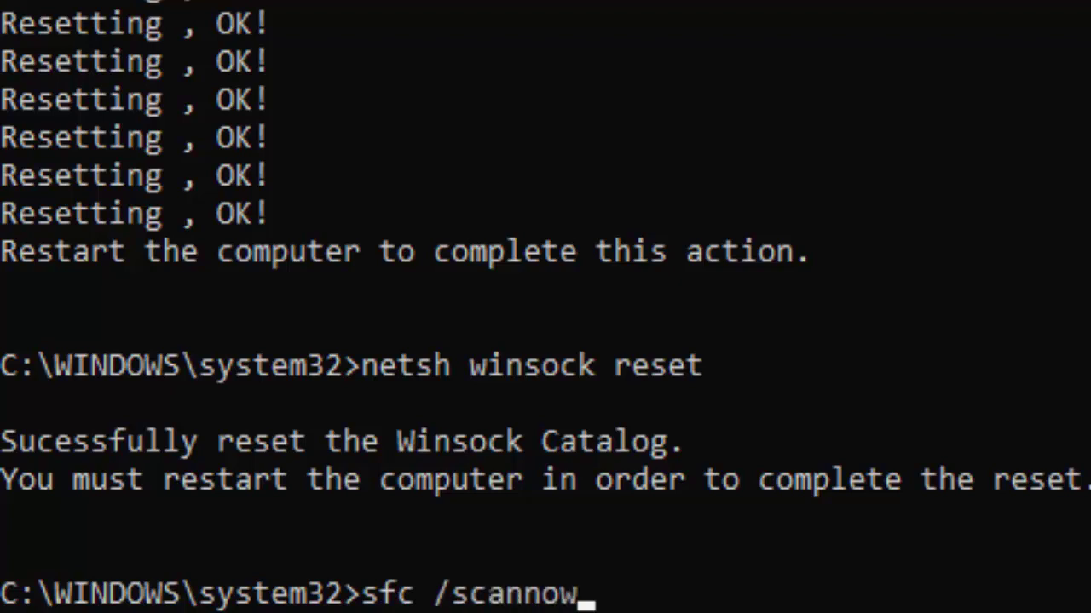
Start the sfc /scannow system file scan, then close Command Prompt
key(Return)
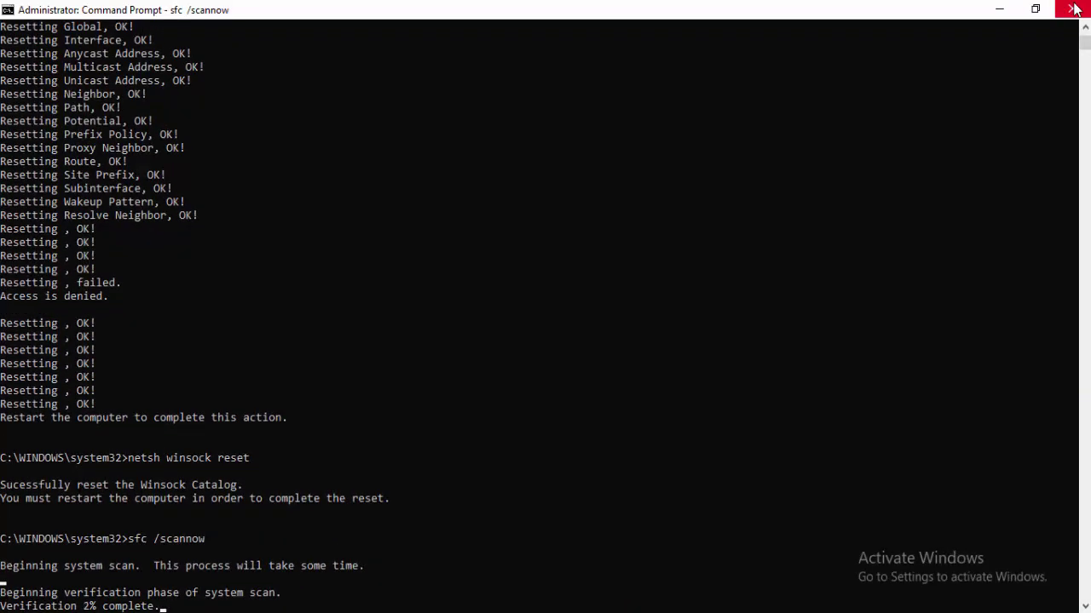
click(1073, 10)
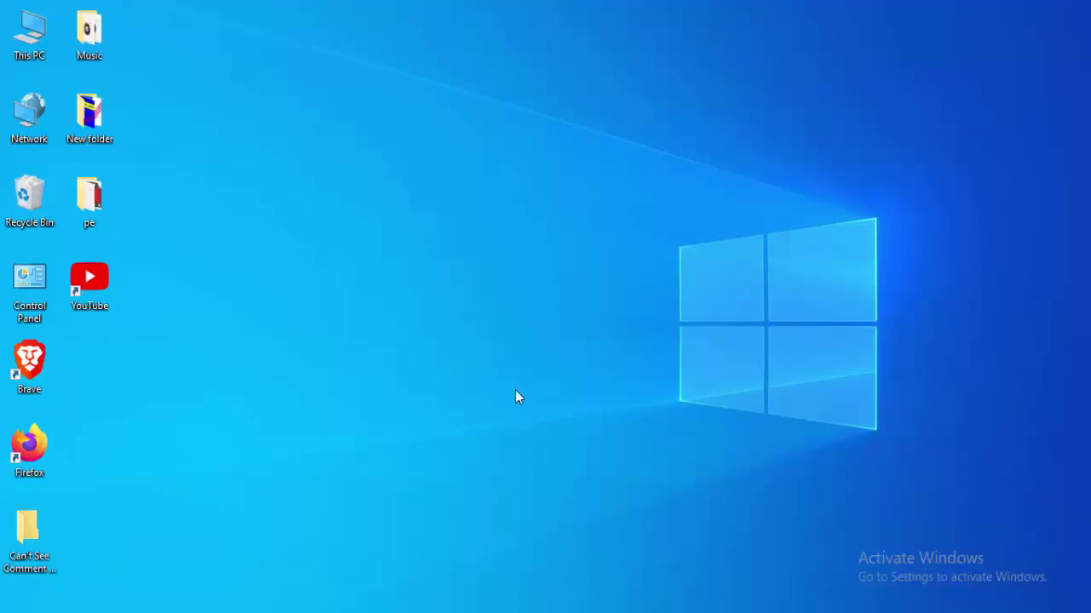
Launch Google Chrome from a Start search for 'chrome'
key(super)
text(b)
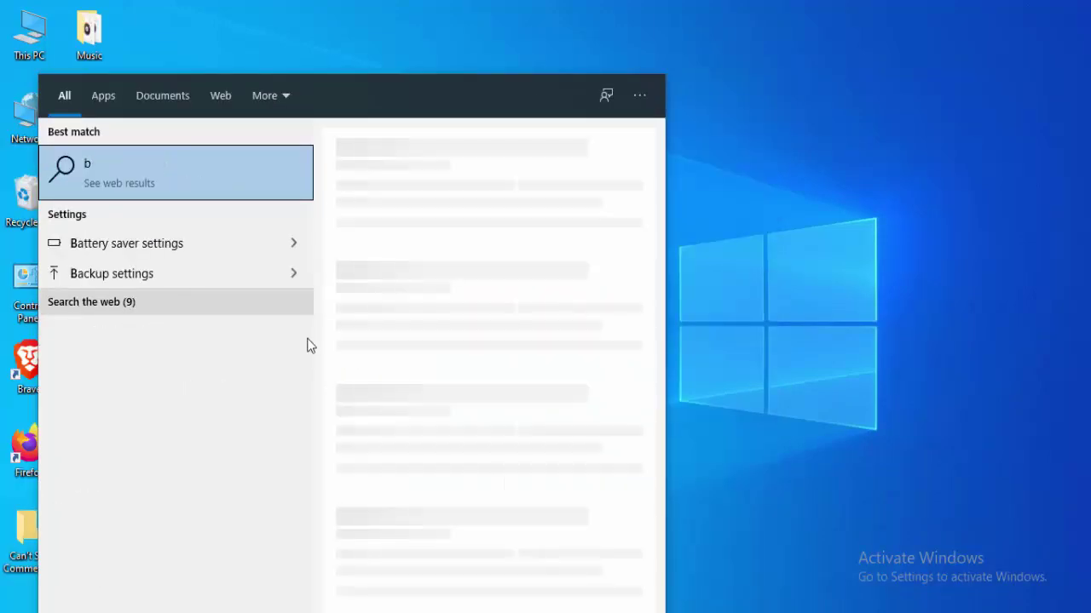
key(BackSpace)
text(ch)
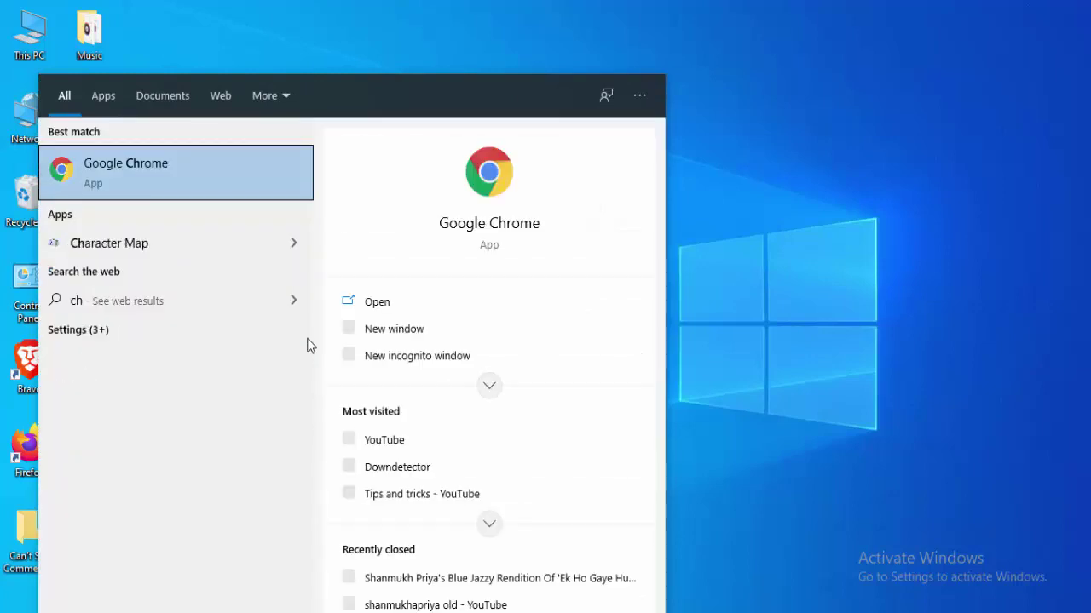
text(rome)
key(Return)
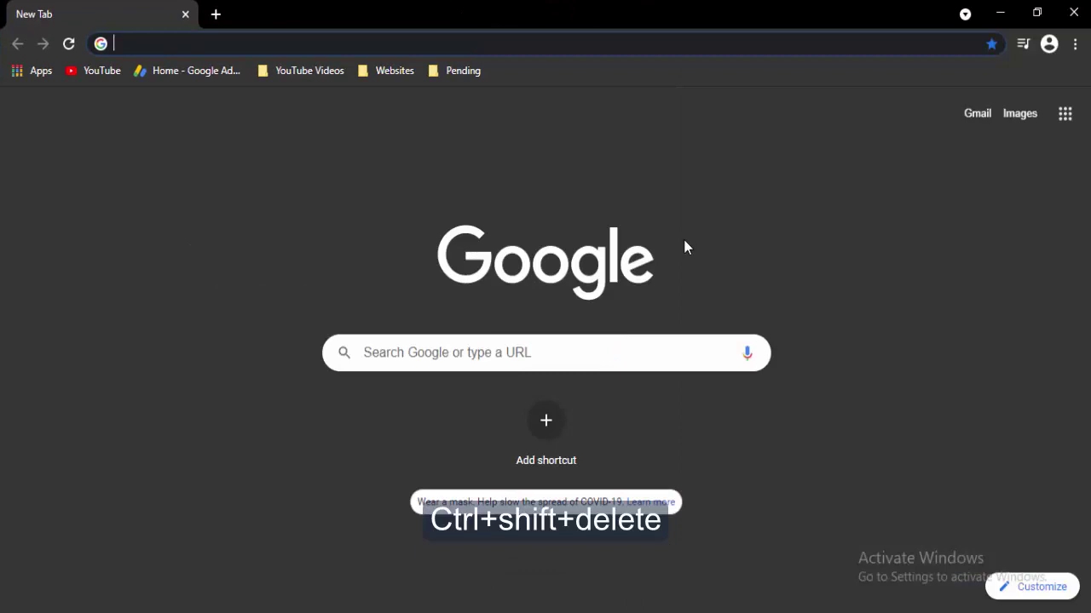
Clear the last hour of browsing data using the Basic clearing options
key(ctrl+shift+Delete)
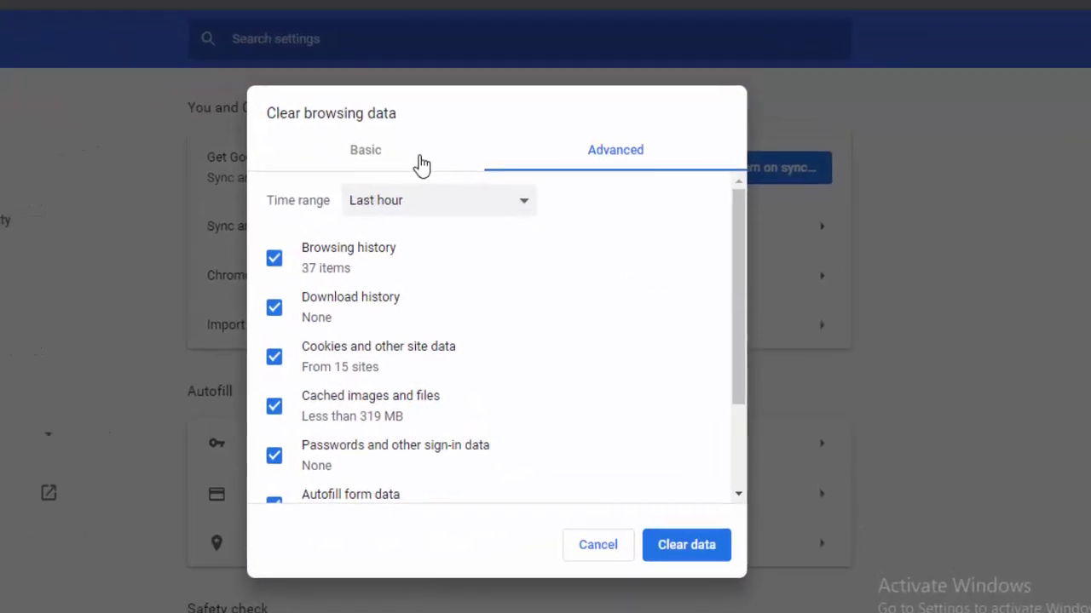
click(379, 134)
click(567, 141)
click(316, 116)
click(322, 175)
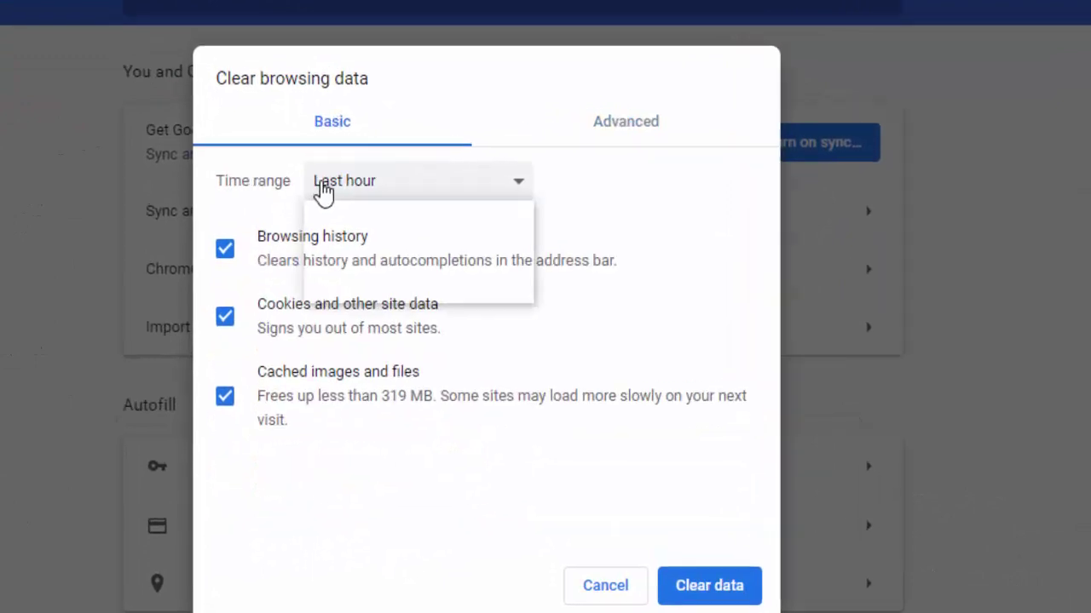
click(317, 127)
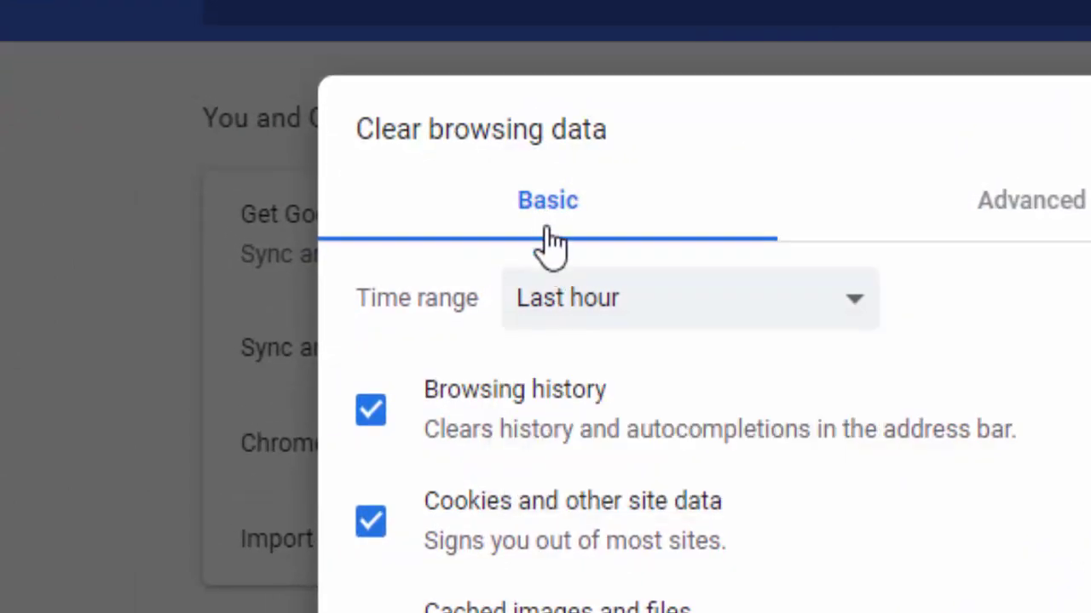
click(560, 311)
click(531, 281)
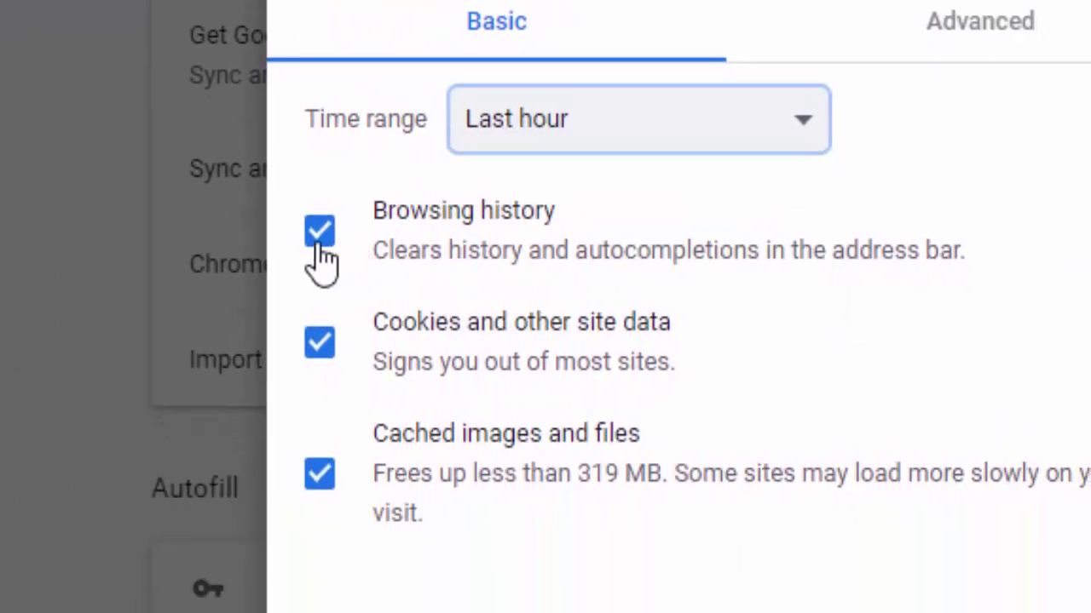
click(254, 375)
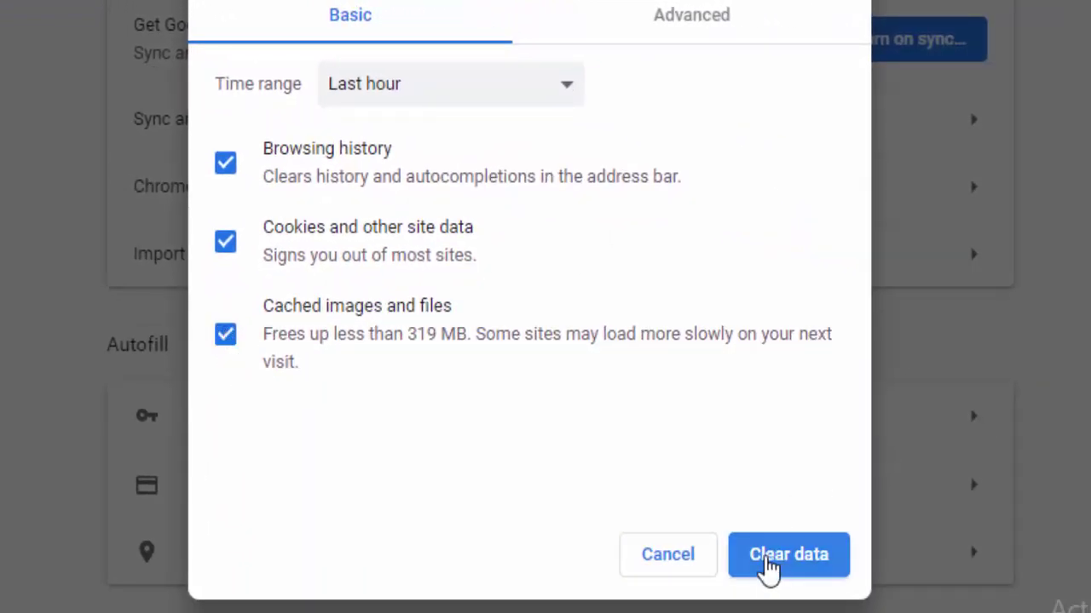
click(673, 566)
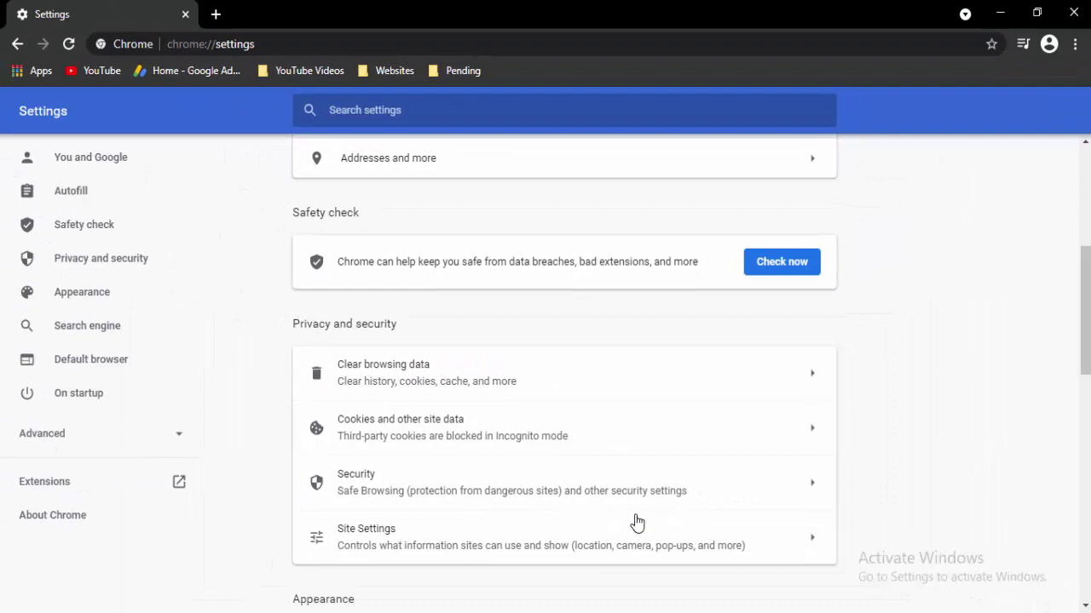
Clear the last hour of data on the Advanced tab, including hosted app data
key(alt+Left)
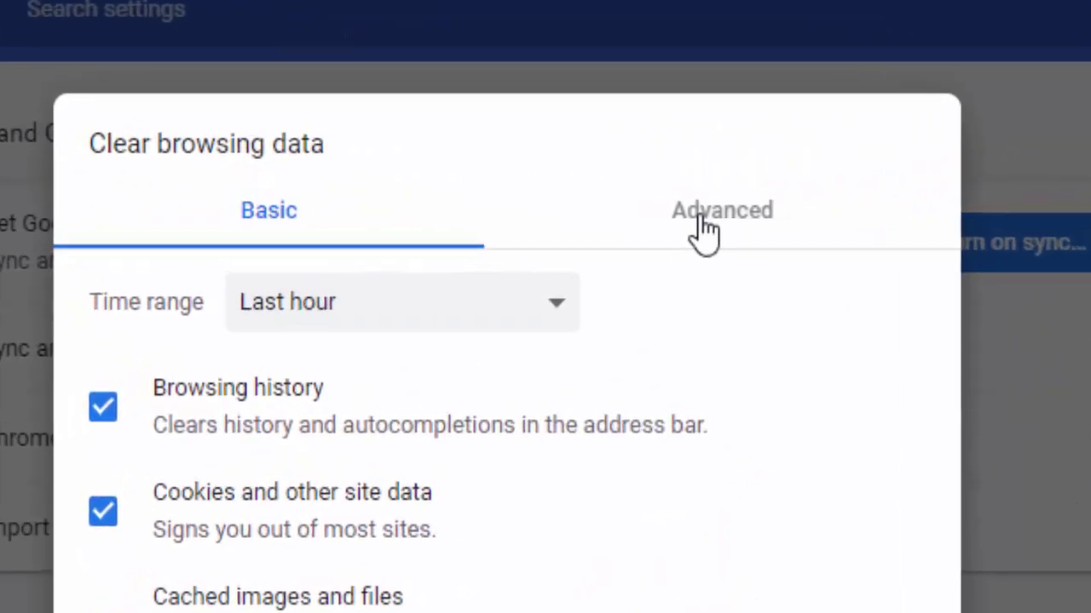
click(644, 206)
click(498, 331)
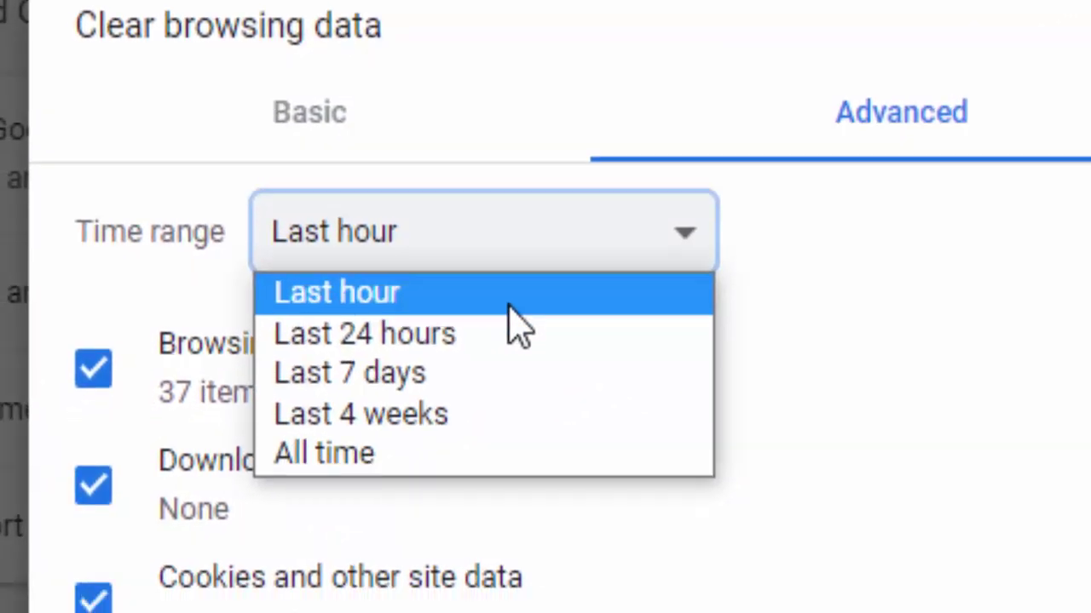
click(358, 348)
click(67, 66)
scroll(136, 352, down, 3)
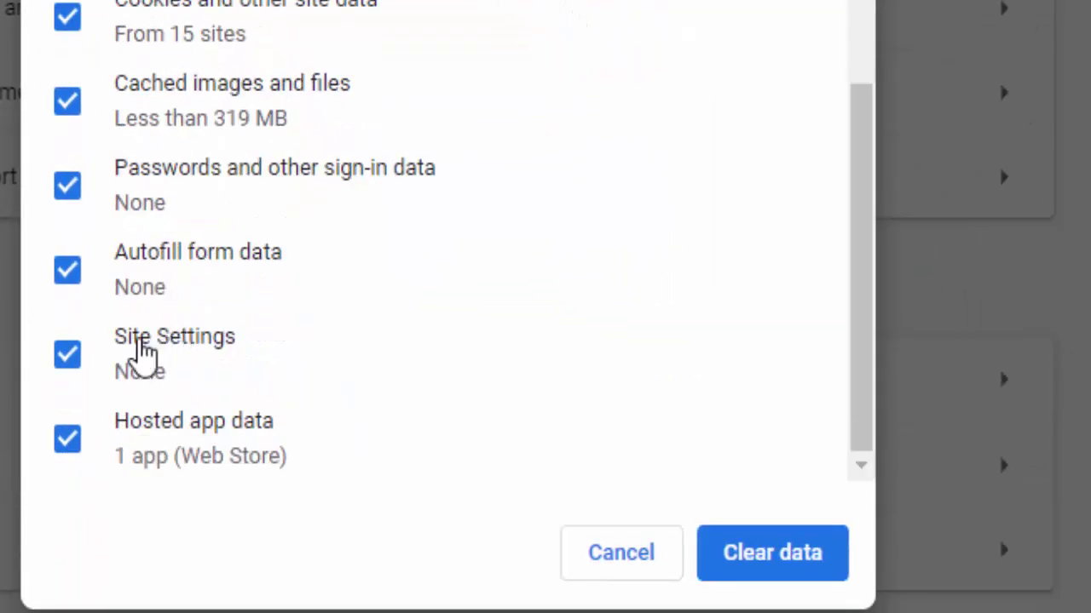
click(68, 438)
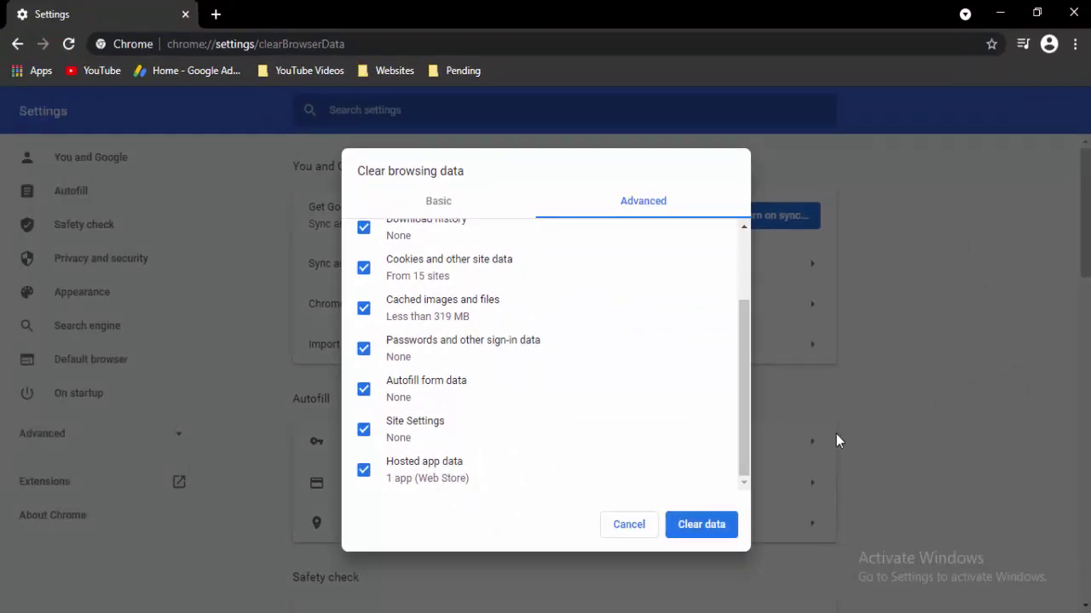
key(Escape)
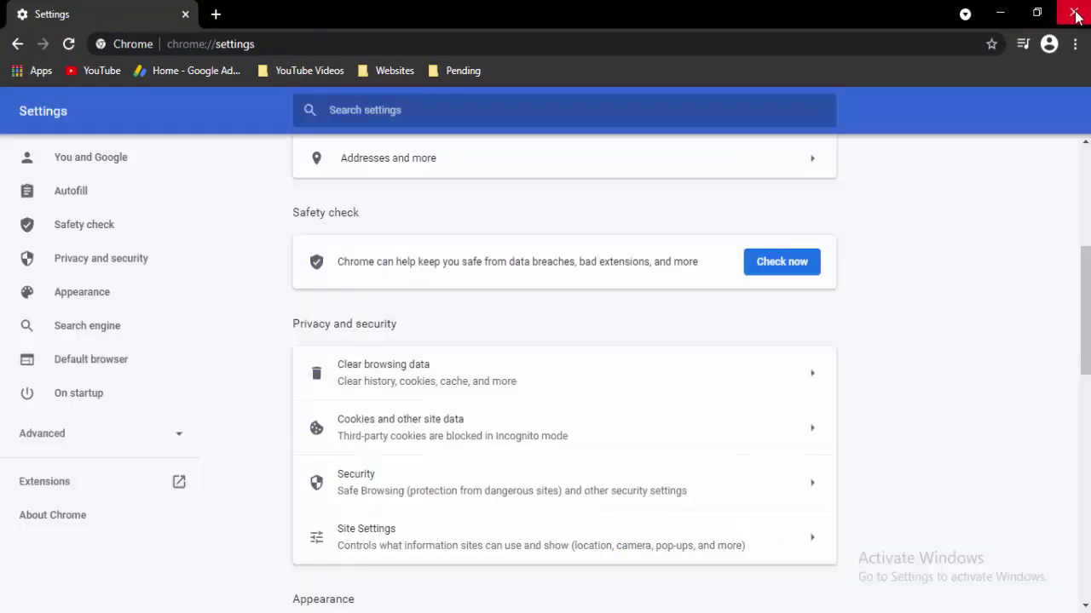
Confirm Chrome 89.0.4389.90 is up to date on the About page, then close Chrome
click(1074, 45)
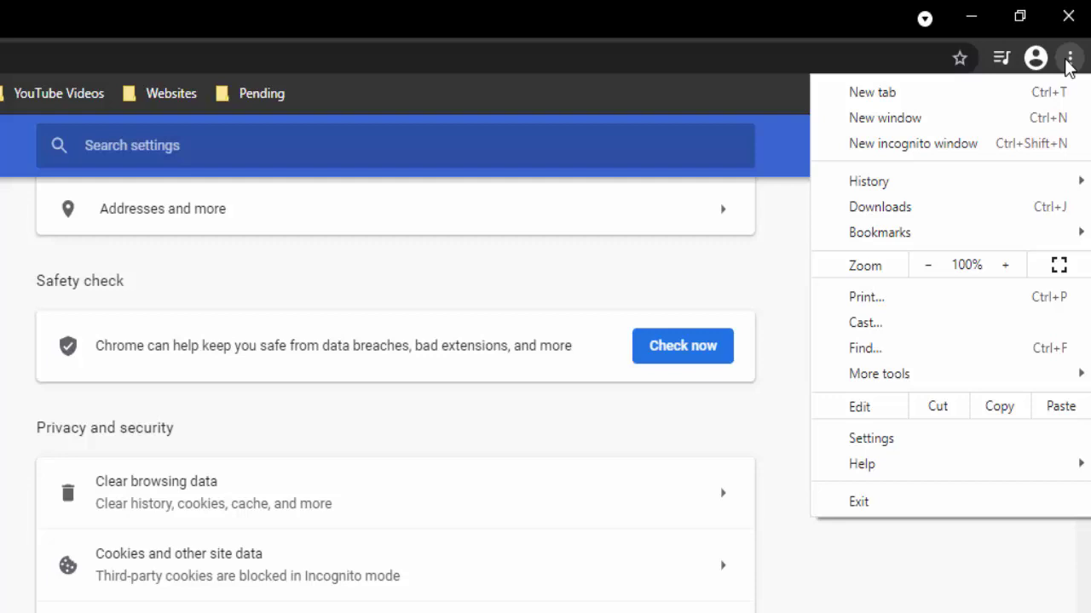
mouse_move(937, 505)
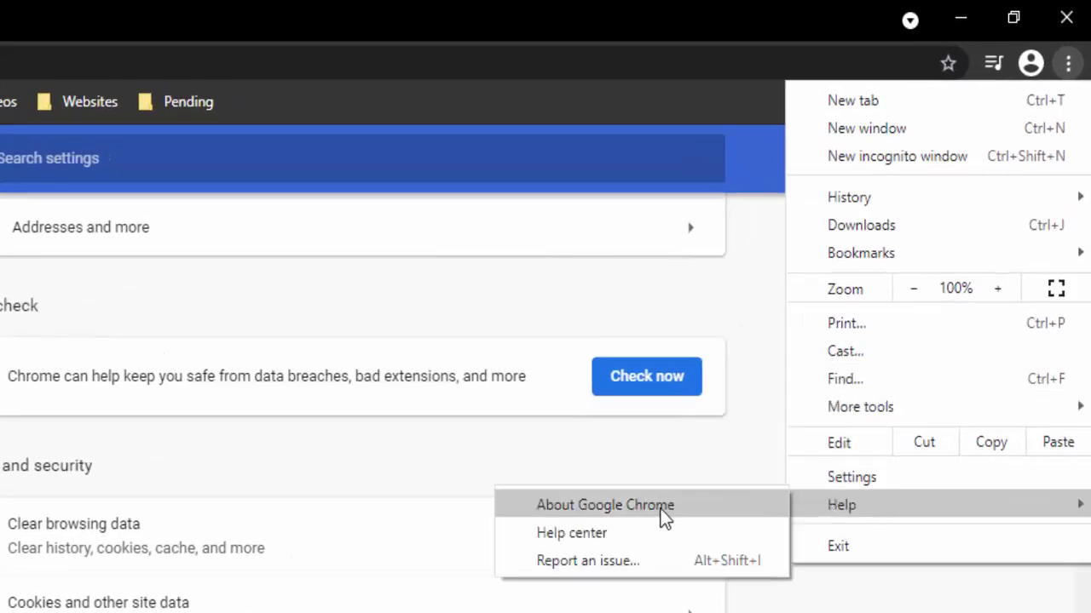
click(649, 510)
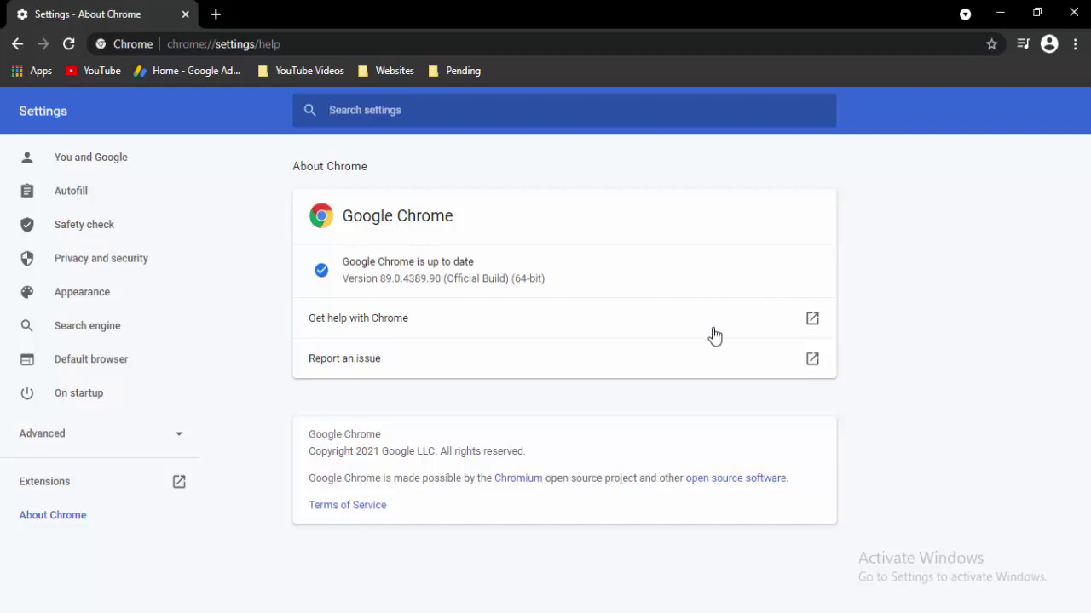
click(1071, 10)
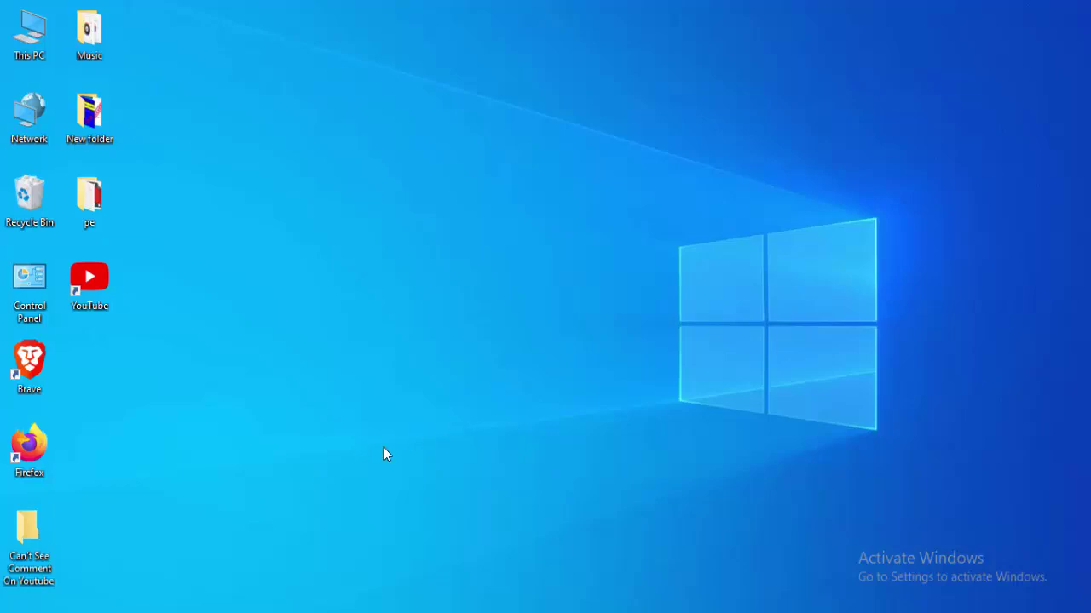
Open Device Manager from a Start search for 'device ma'
key(super)
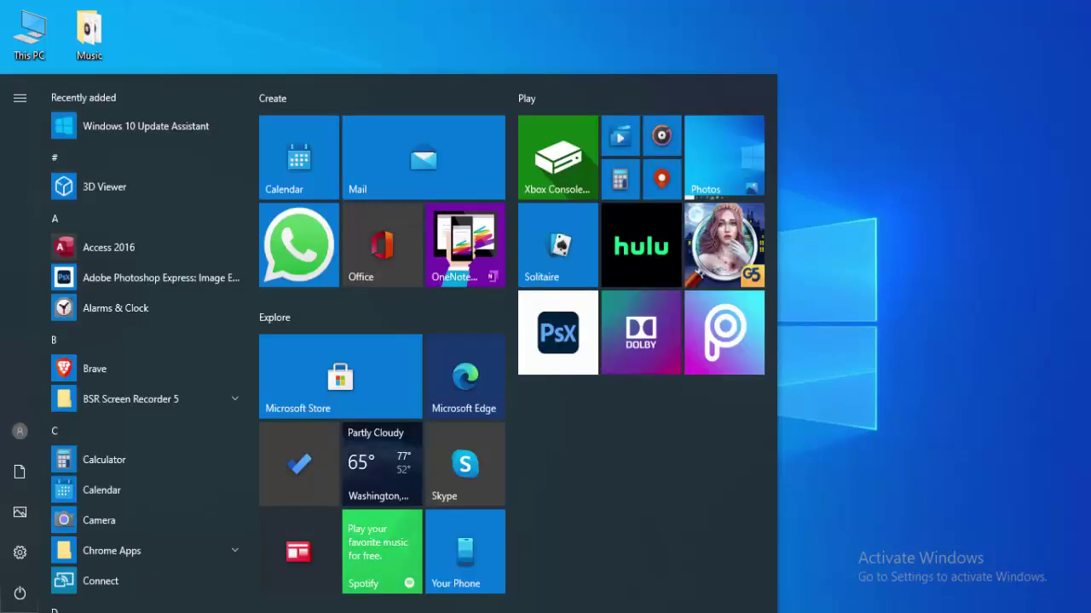
text(devic)
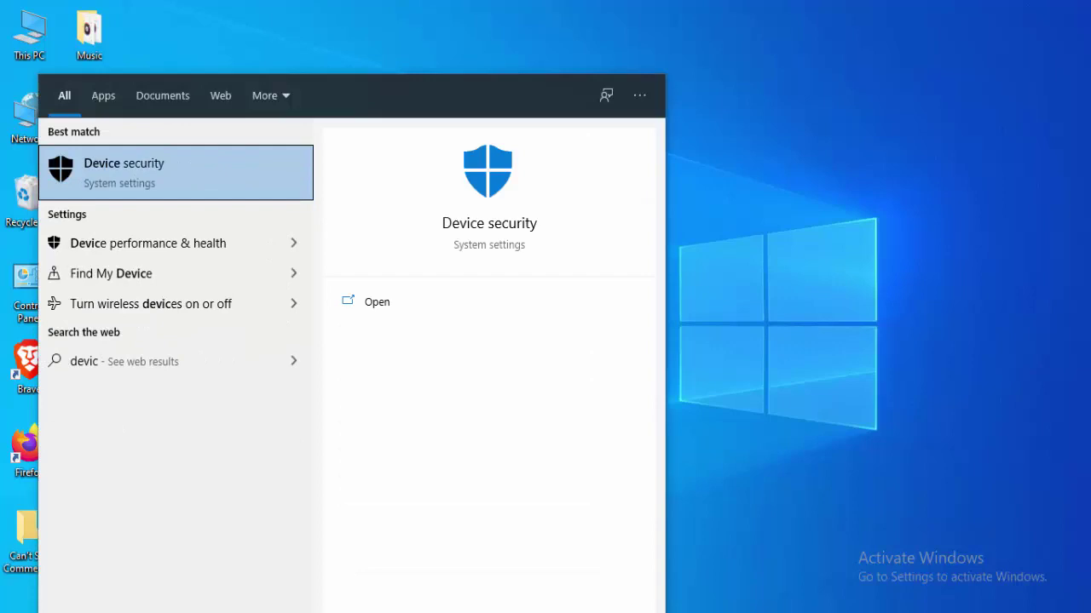
text(e ma)
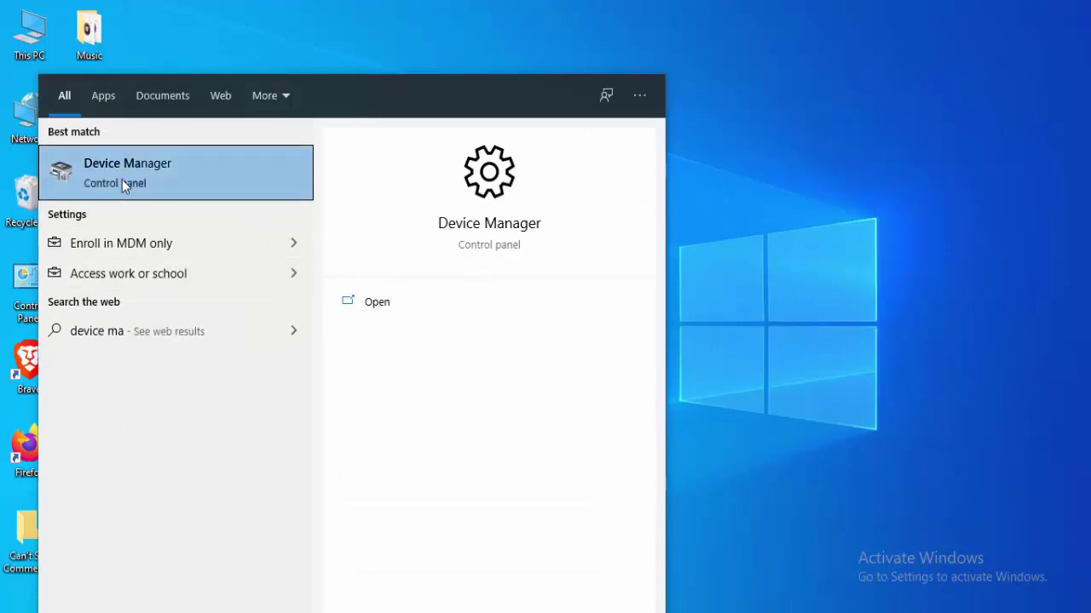
click(175, 187)
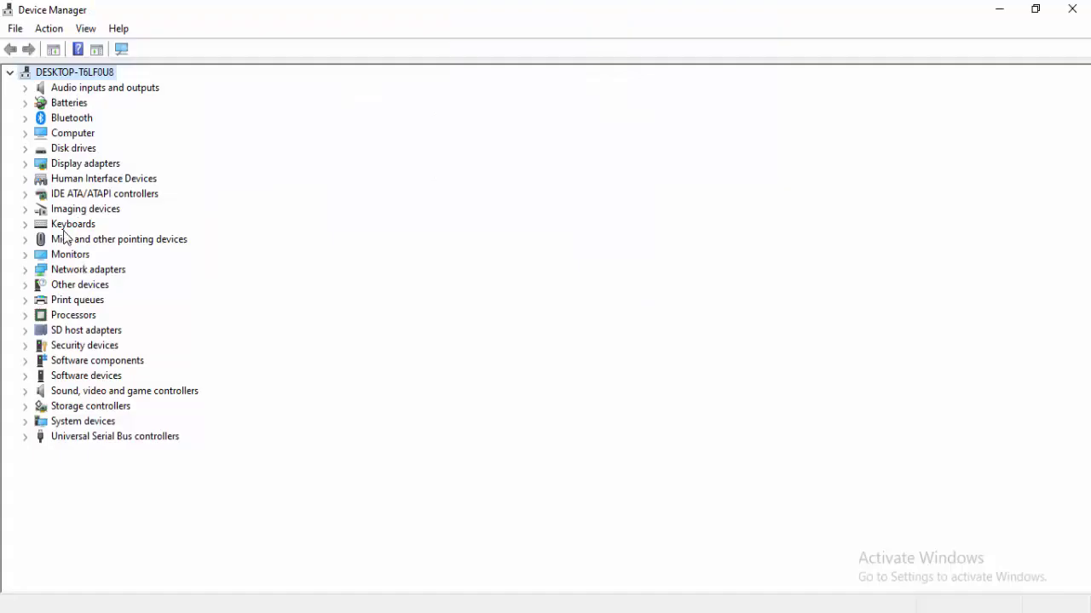
Auto-search for a newer Intel(R) HD Graphics 4000 driver; the best one is already installed
click(25, 163)
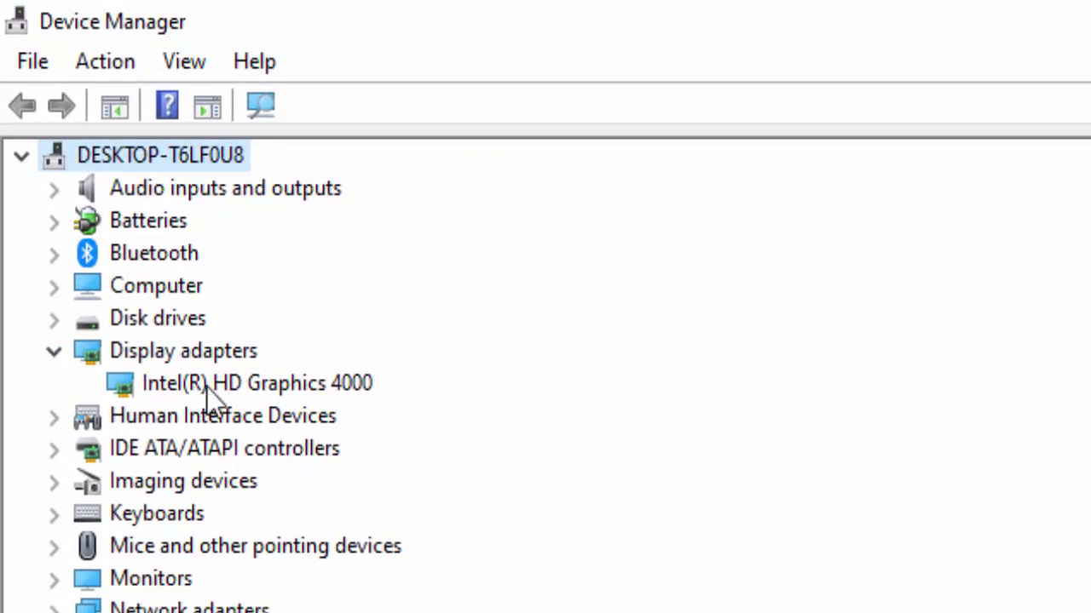
right_click(206, 387)
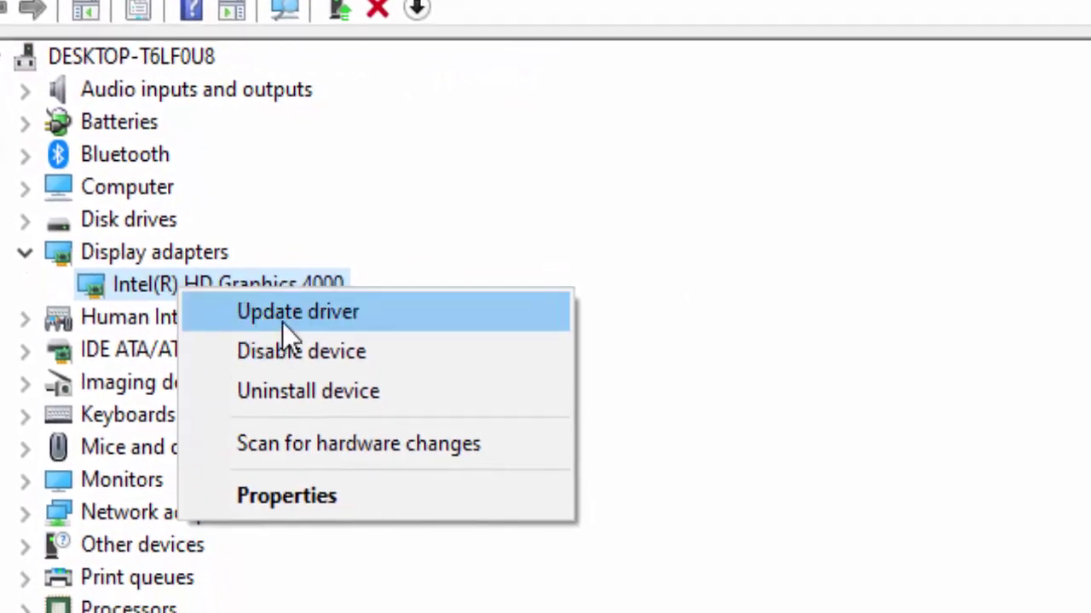
click(162, 213)
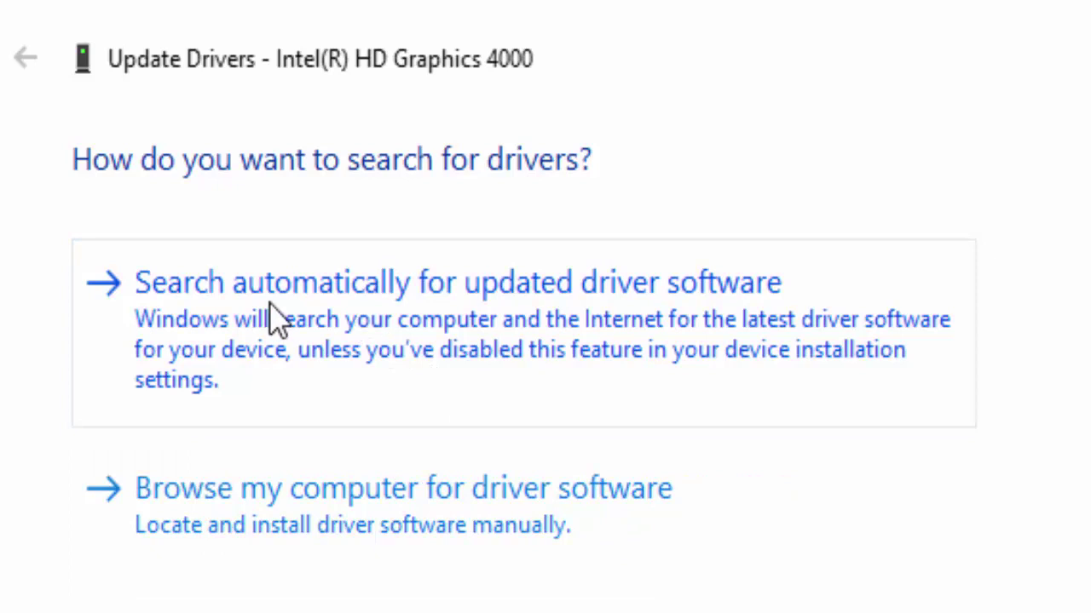
click(214, 324)
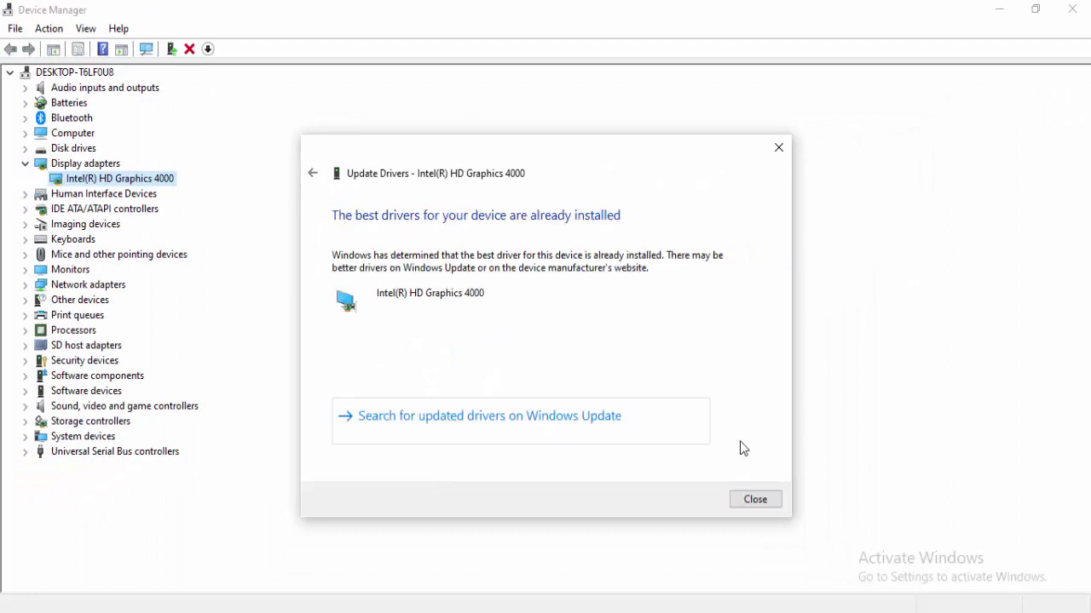
click(756, 500)
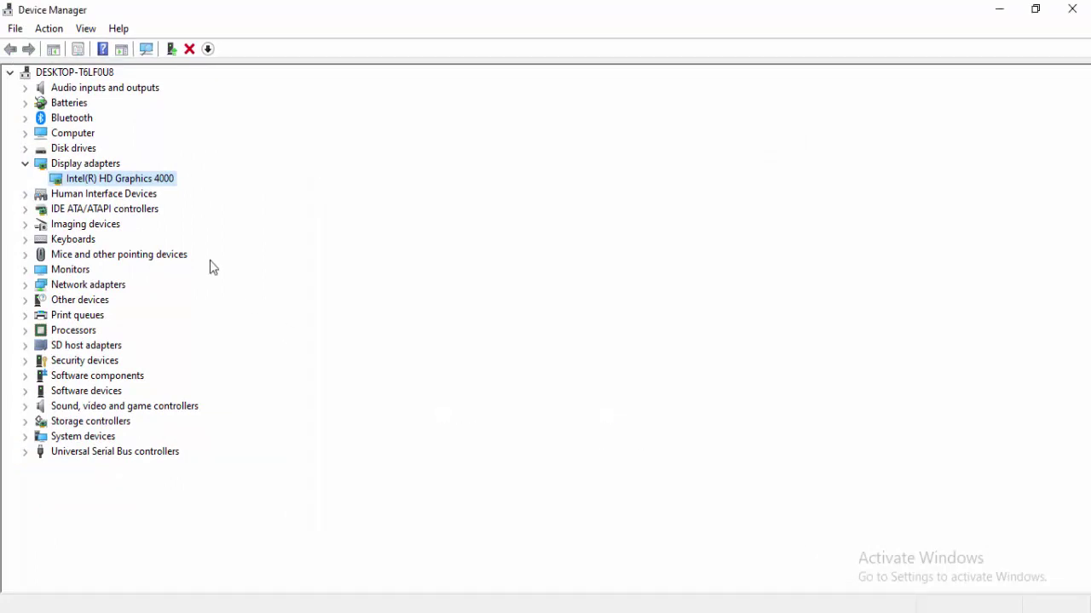
Reinstall Intel(R) HD Graphics 4000 from the compatible-driver list, then close Device Manager
right_click(96, 183)
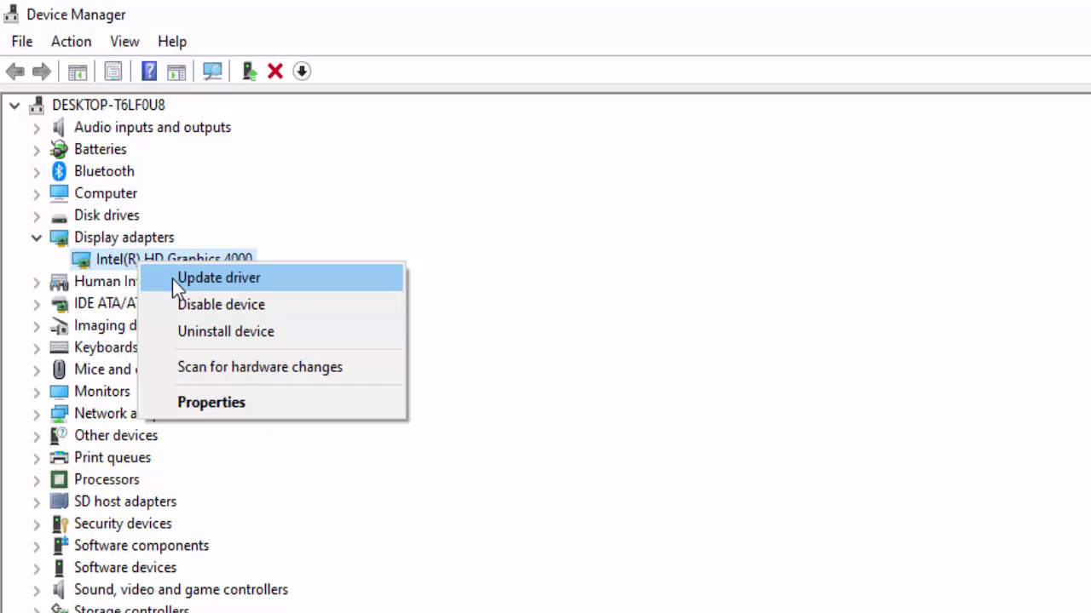
click(119, 192)
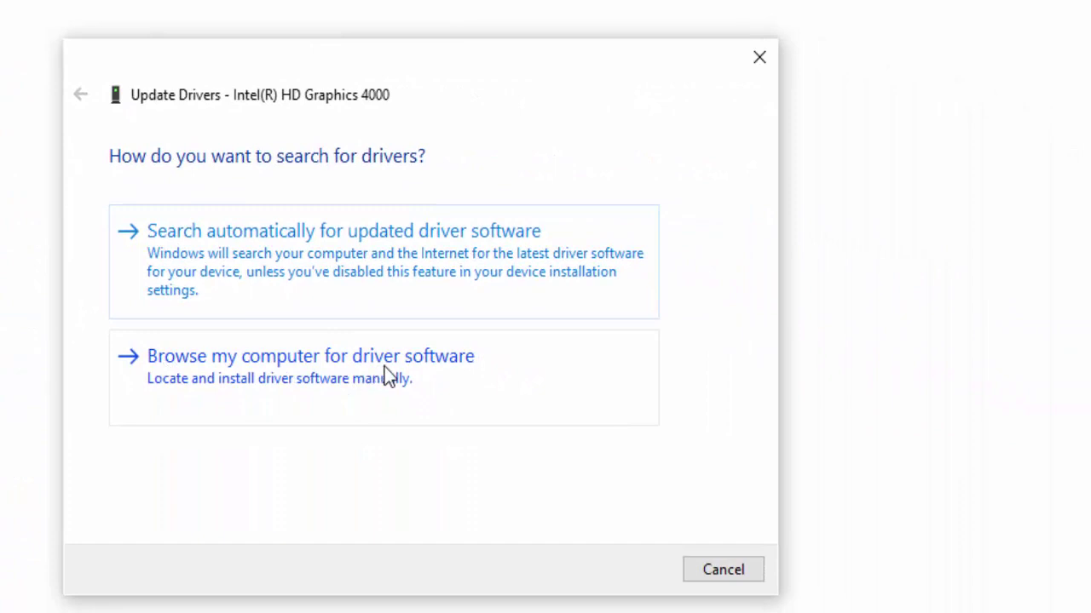
click(385, 375)
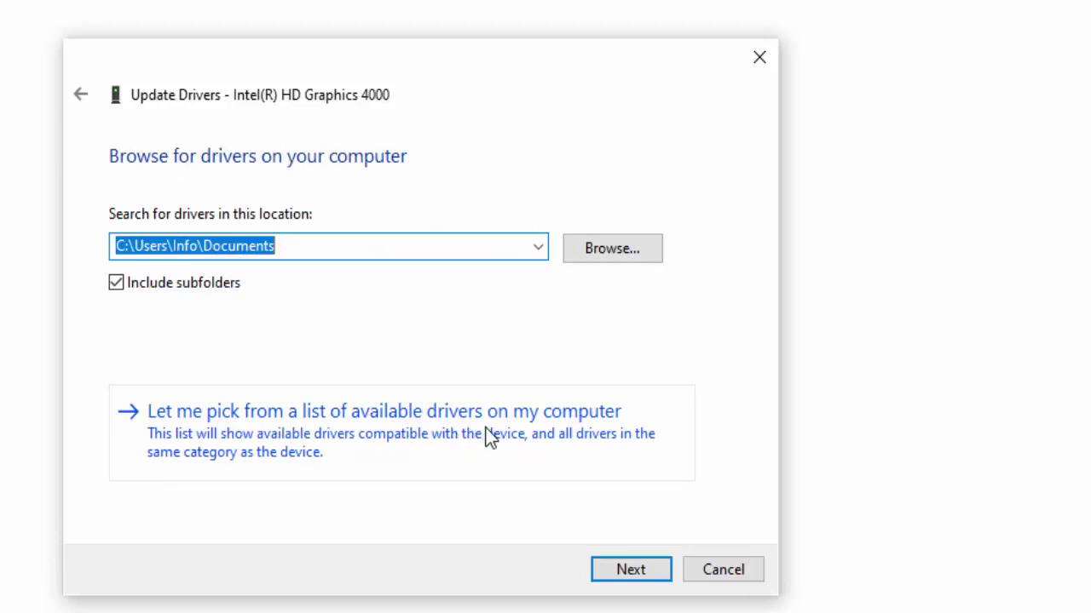
click(555, 434)
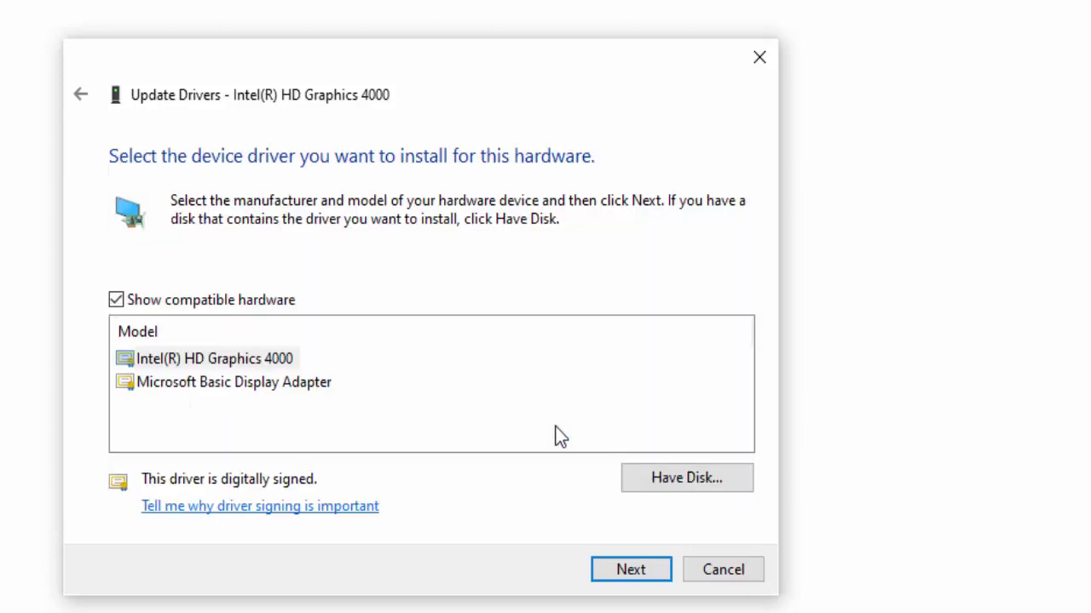
click(253, 359)
click(243, 381)
click(251, 358)
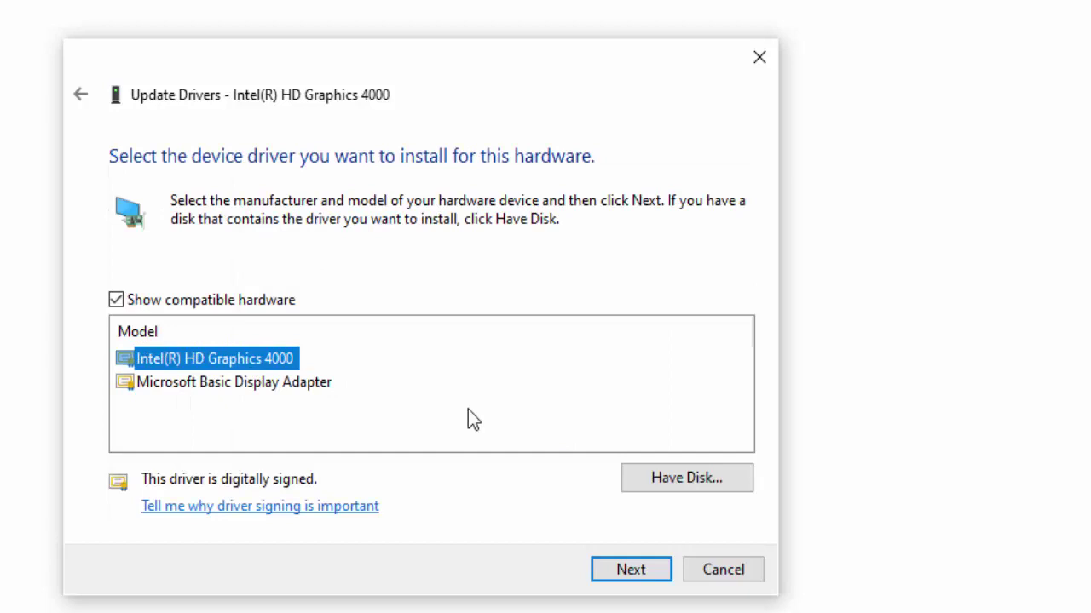
click(621, 571)
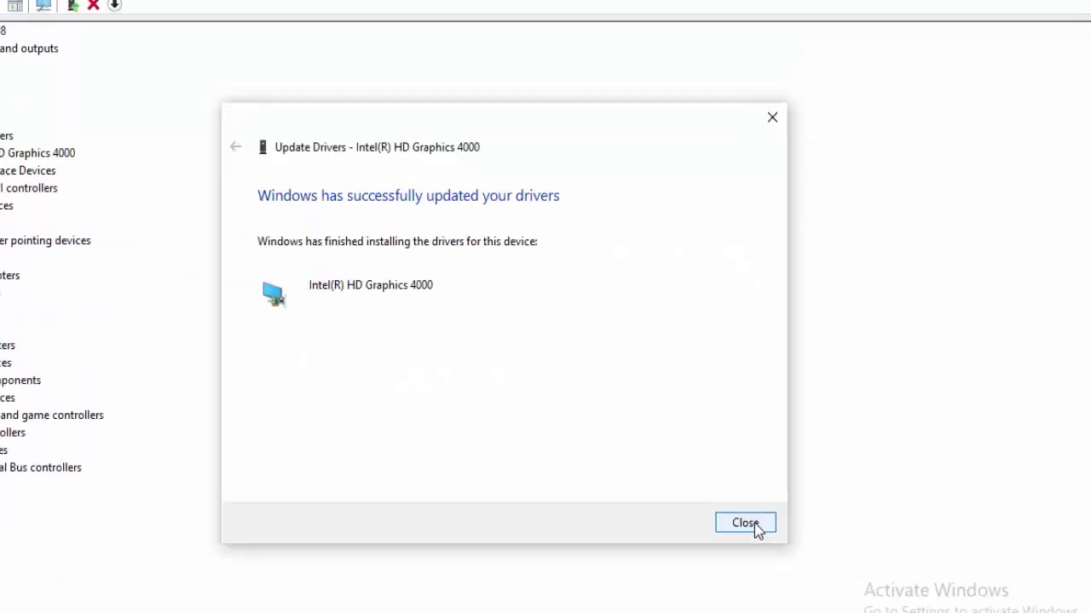
click(751, 525)
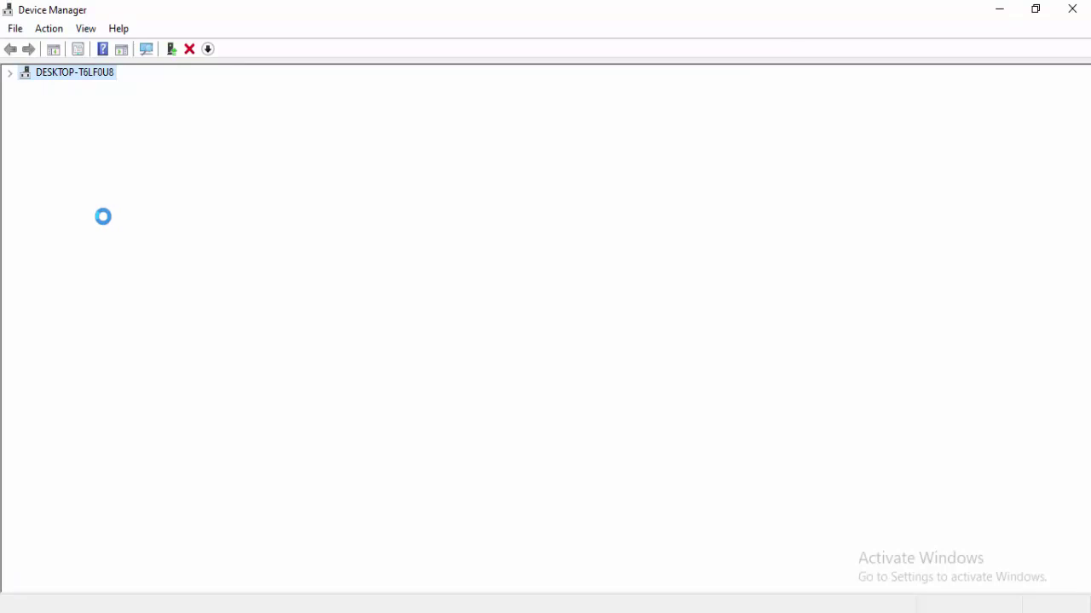
click(1072, 9)
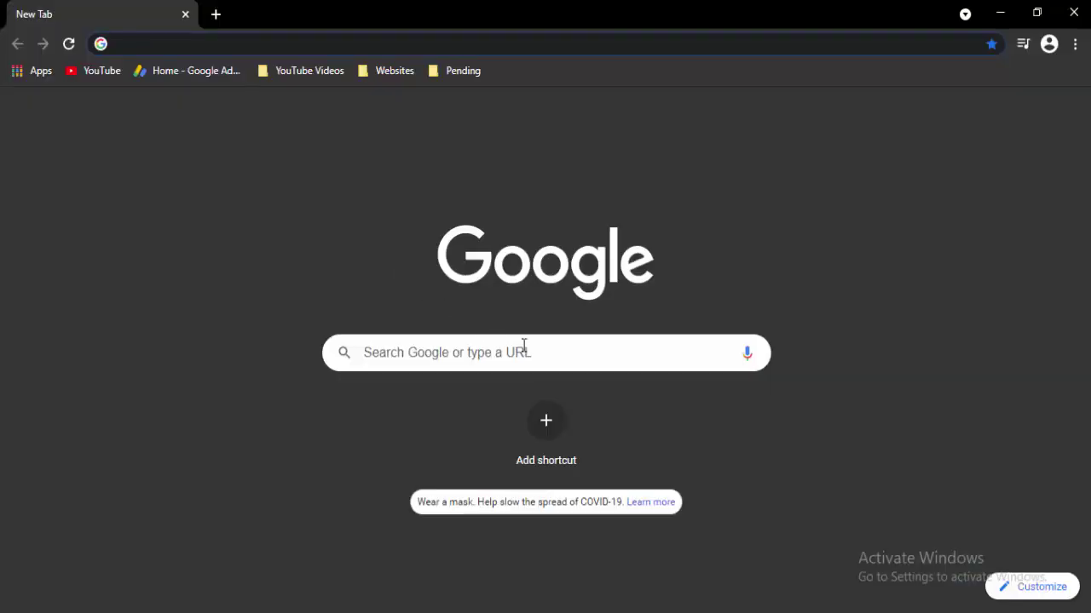
Google 'download windows', open Microsoft's Windows 10 page and start the Update now download
click(521, 346)
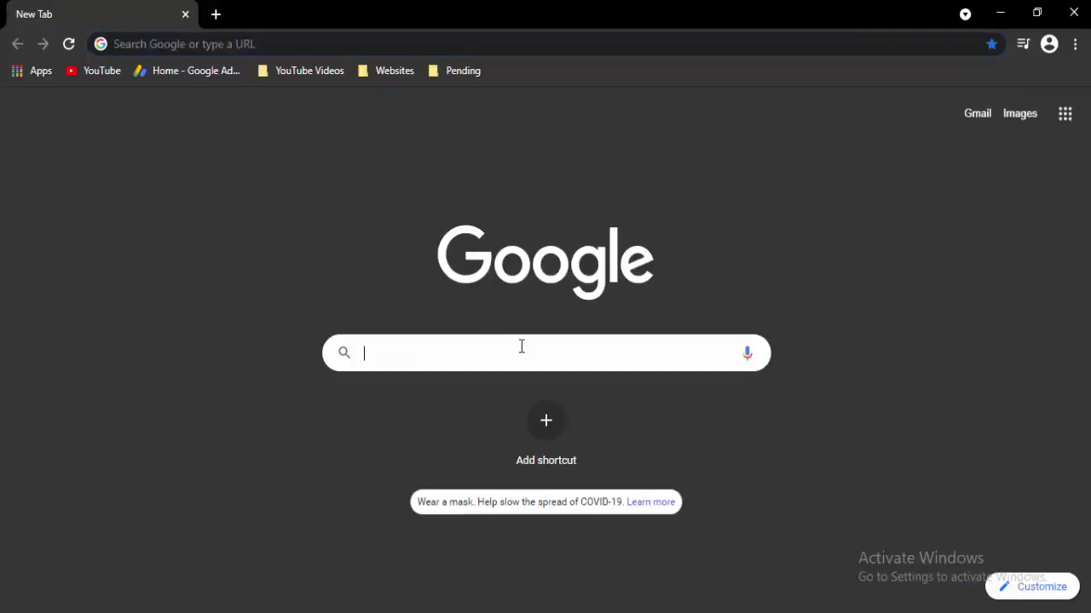
text(down)
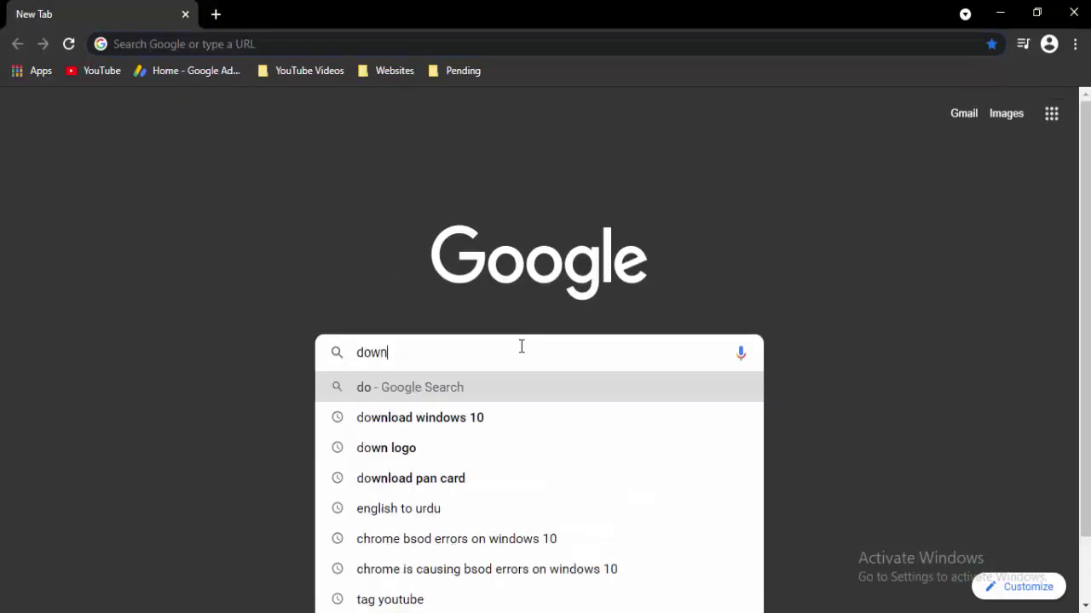
text(load windows)
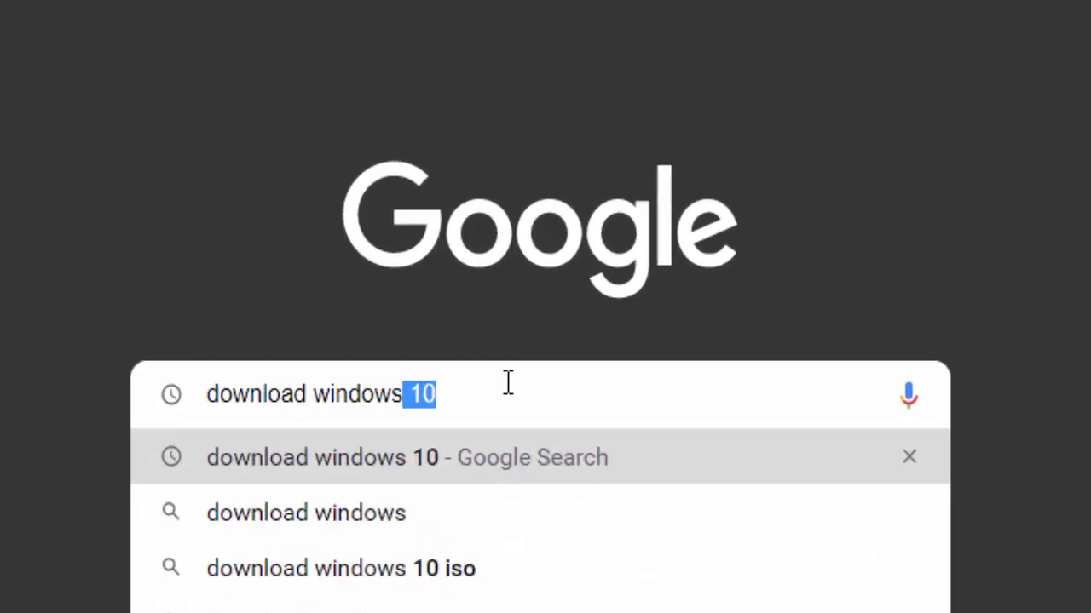
key(Return)
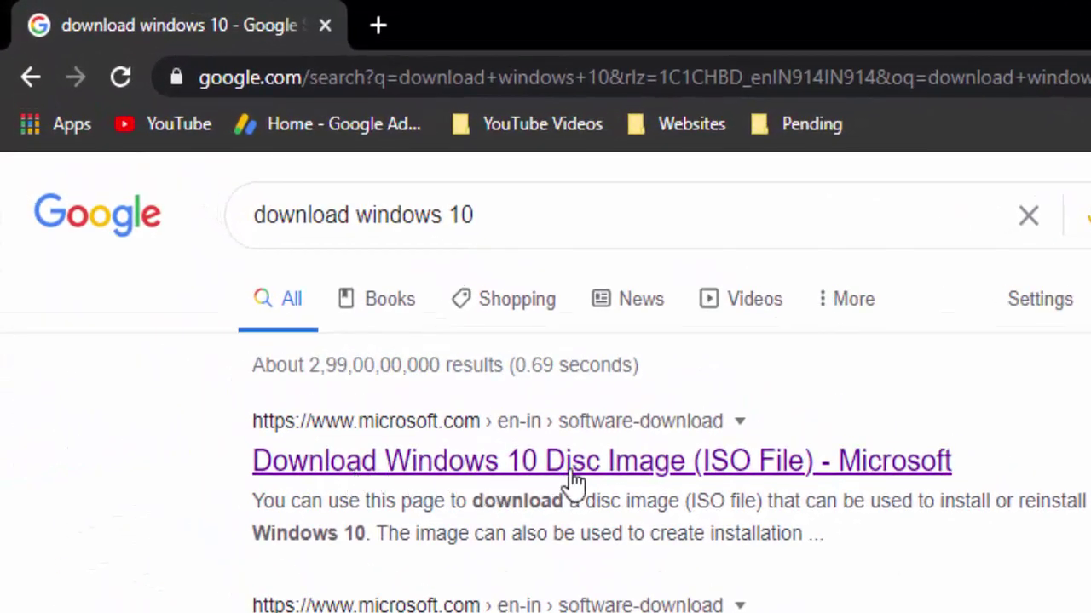
click(748, 475)
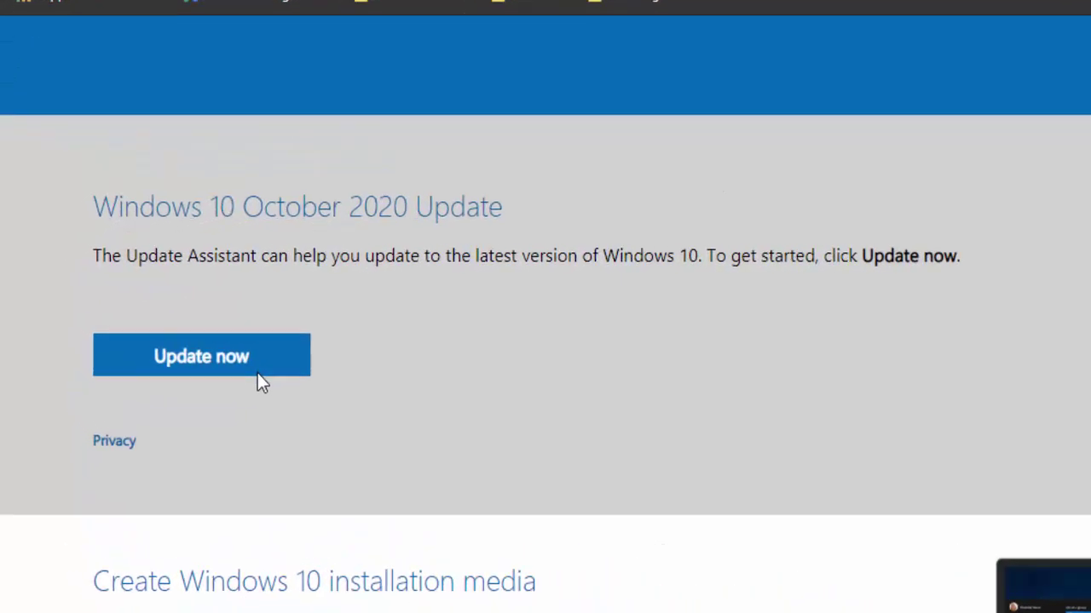
click(188, 345)
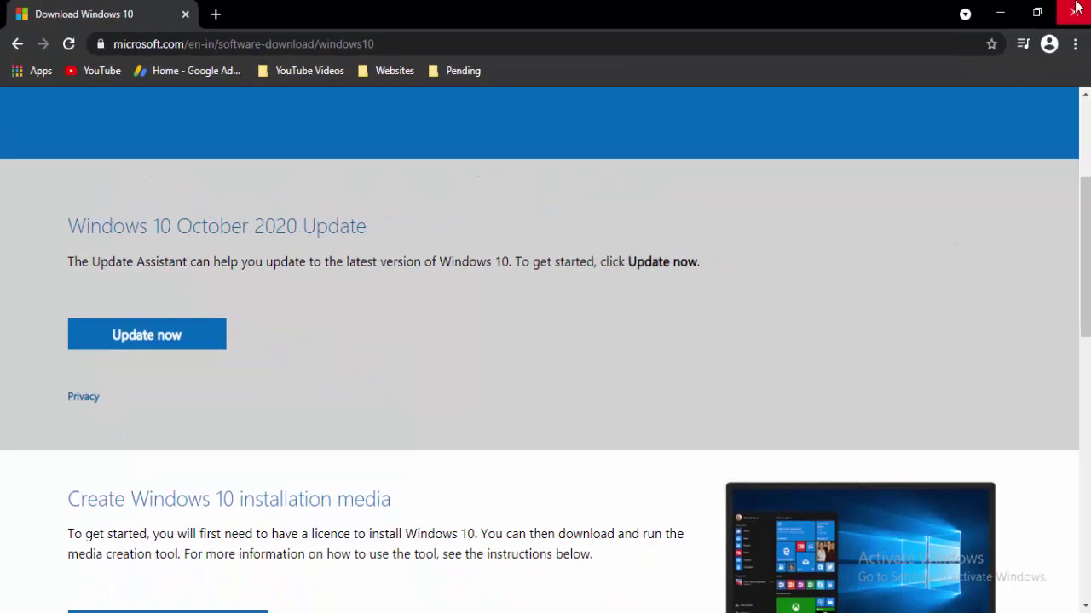
Close the browser and choose Restart from the Shut Down Windows dialog to reboot the PC
click(1076, 7)
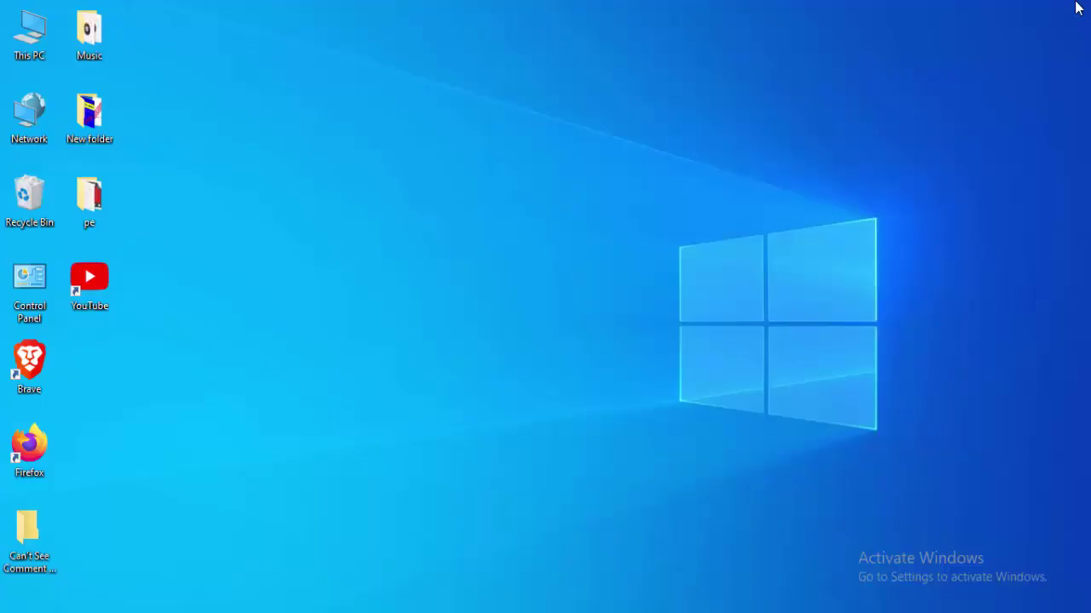
key(alt+F4)
click(681, 254)
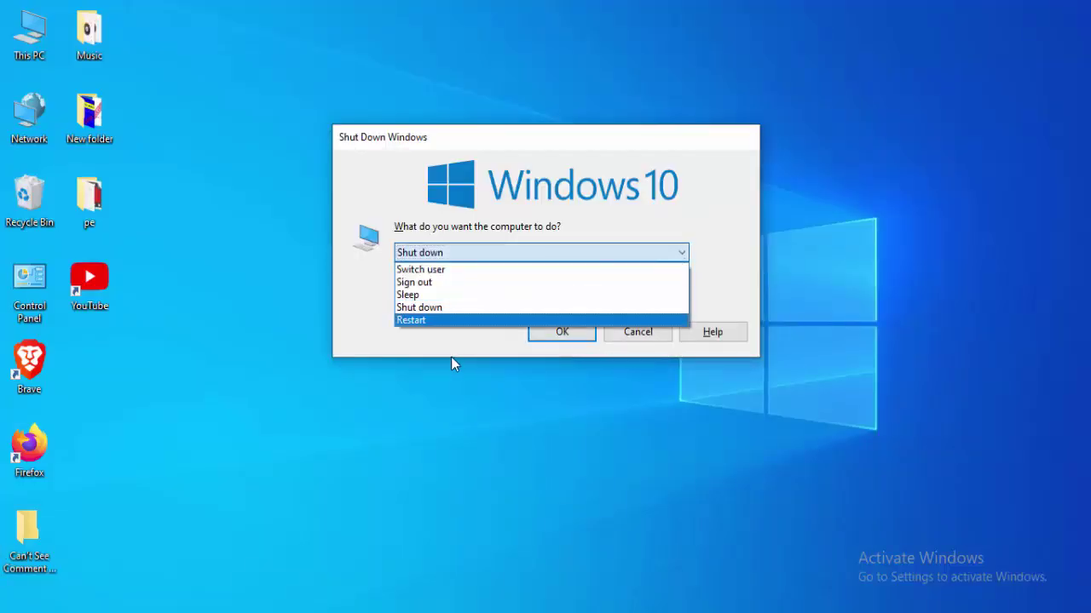
click(463, 321)
key(Return)
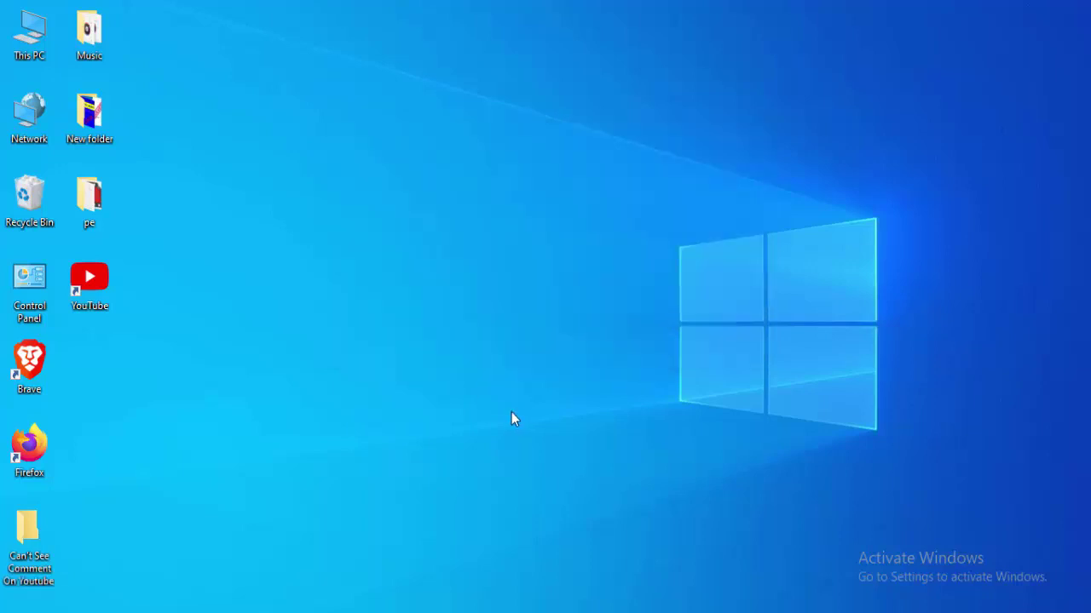